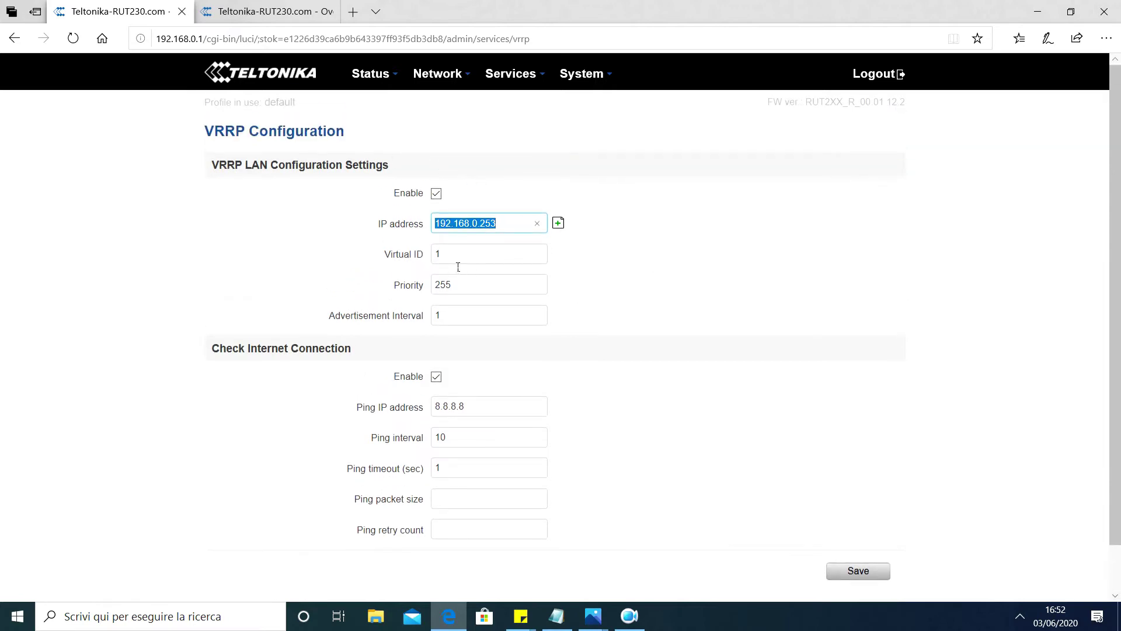
Review the virtual IP address, virtual ID and priority in the VRRP LAN settings of the 192.168.0.1 router.
{"action": "key", "text": "Tab"}
{"action": "left_click", "coordinate": [469, 287]}
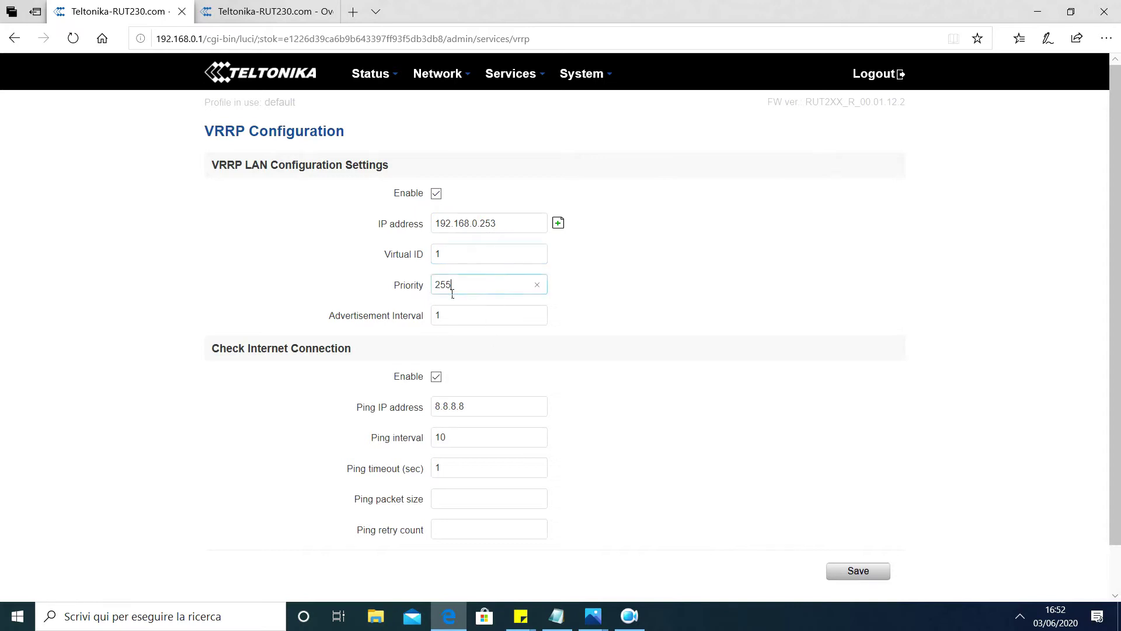
{"action": "left_click", "coordinate": [501, 306]}
{"action": "left_click_drag", "start_coordinate": [483, 289], "coordinate": [432, 290]}
{"action": "left_click", "coordinate": [470, 294]}
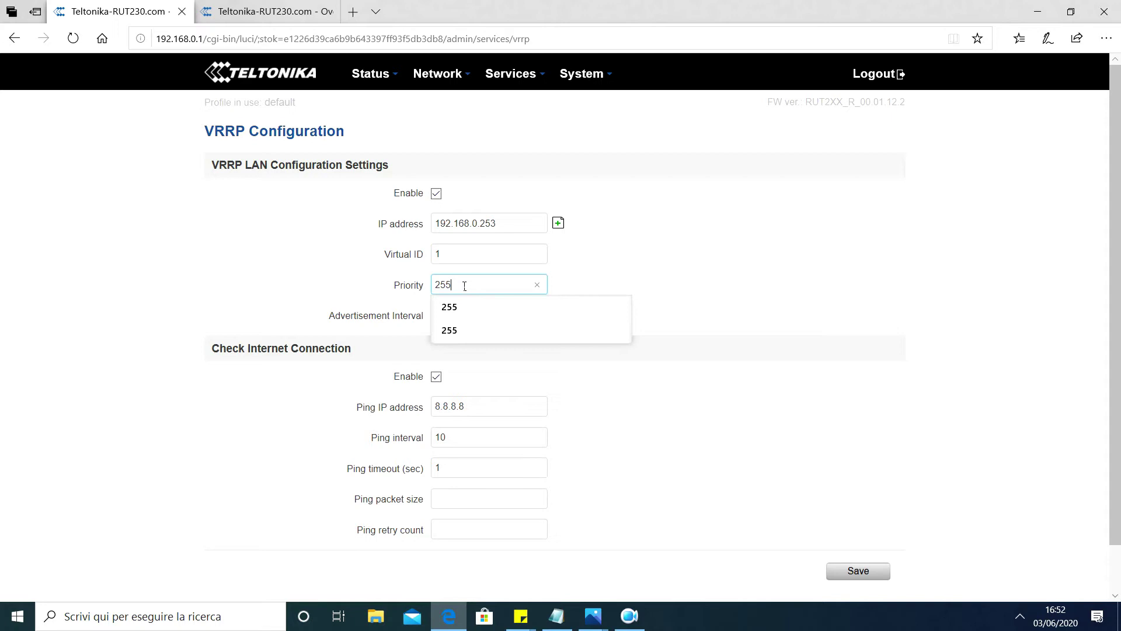
{"action": "left_click", "coordinate": [642, 245]}
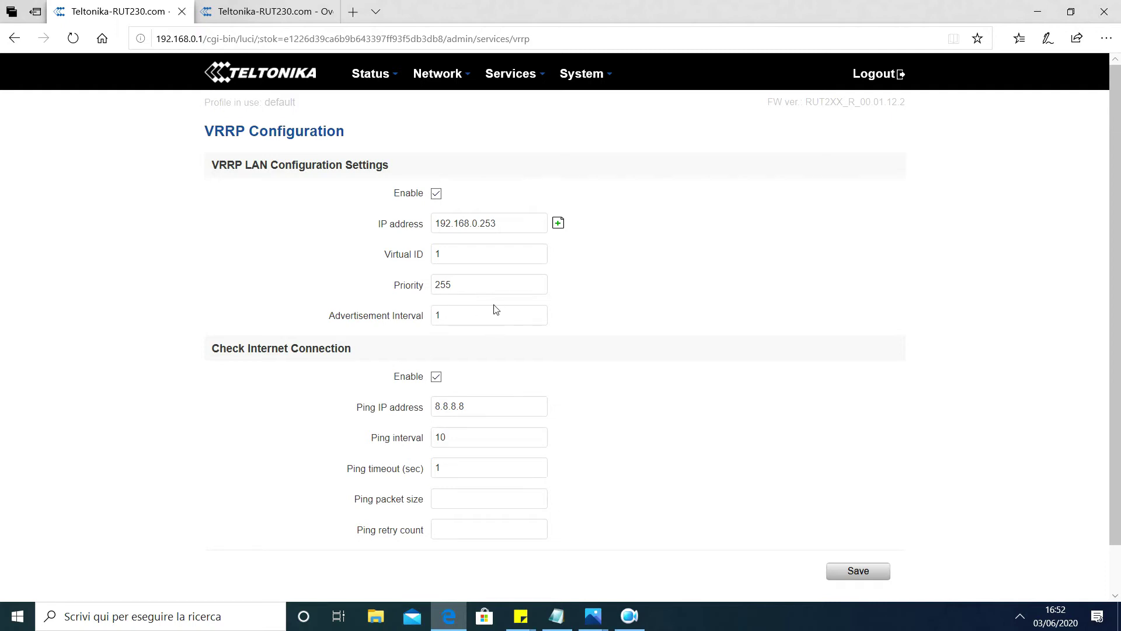
Examine the internet connection check settings of the 192.168.0.1 router, especially the ping IP address.
{"action": "scroll", "coordinate": [554, 354], "scroll_direction": "down", "scroll_amount": 1}
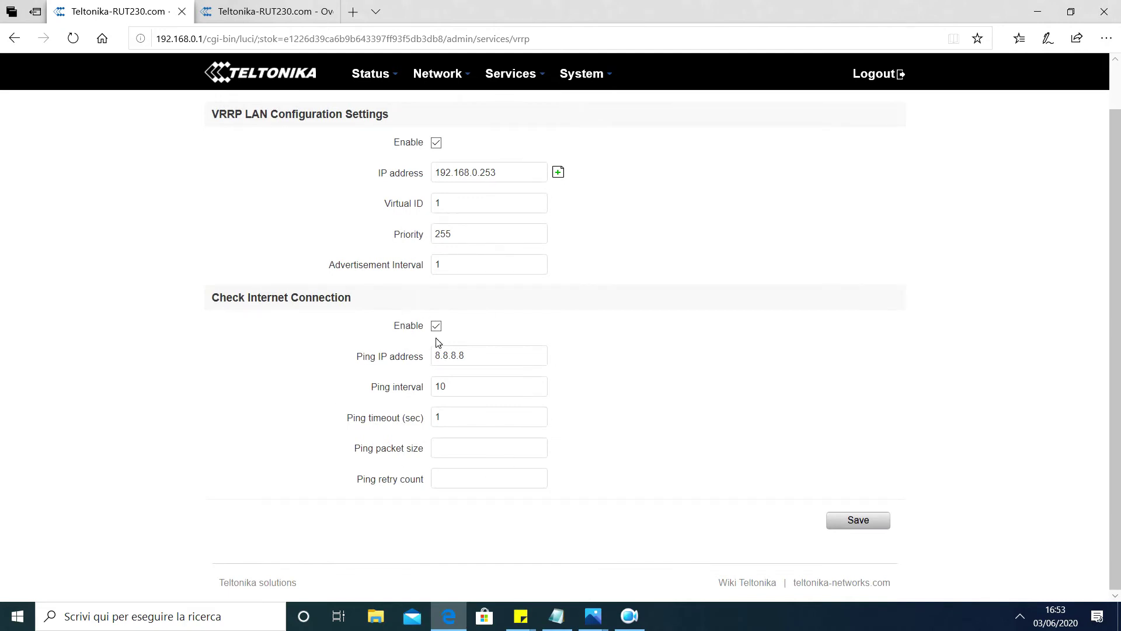
{"action": "left_click_drag", "start_coordinate": [483, 366], "coordinate": [447, 369]}
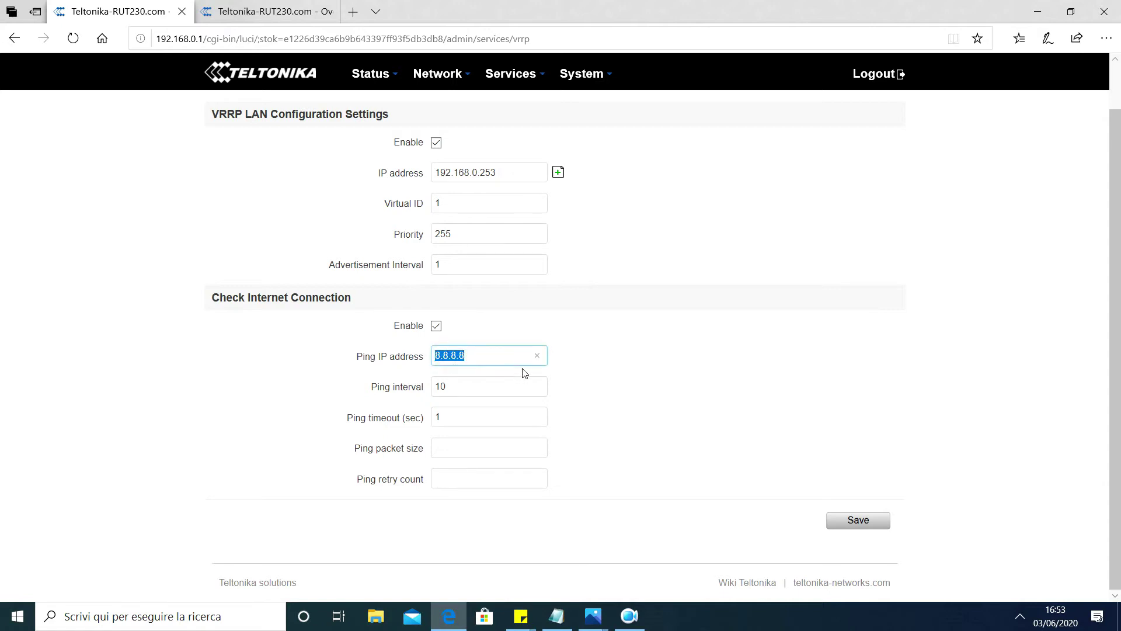
{"action": "left_click", "coordinate": [406, 344]}
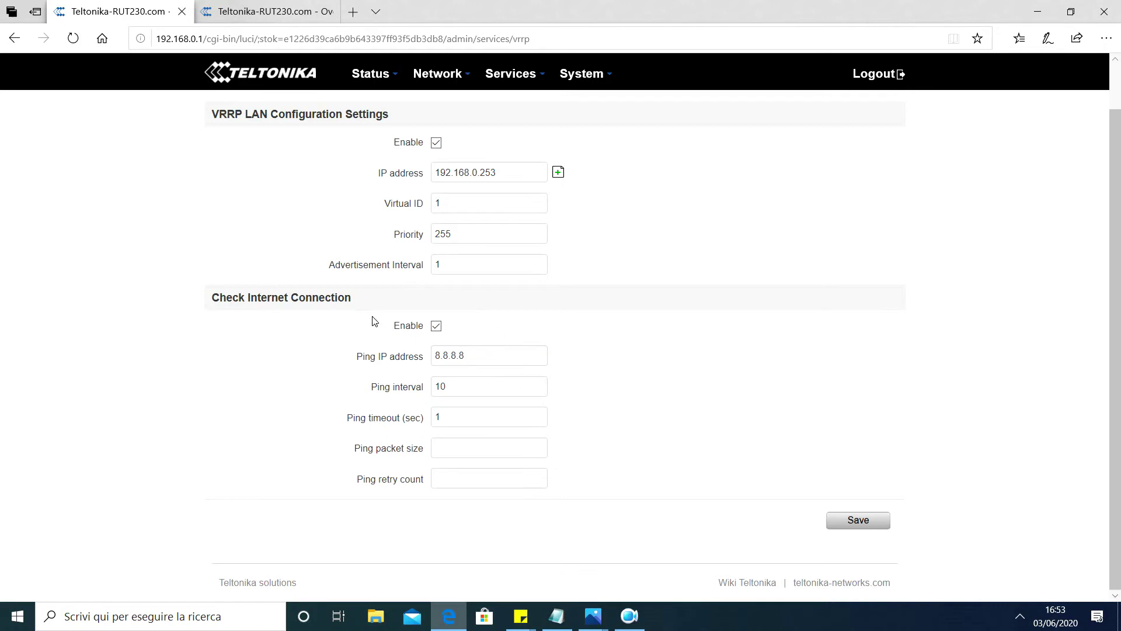
{"action": "scroll", "coordinate": [498, 377], "scroll_direction": "up", "scroll_amount": 1}
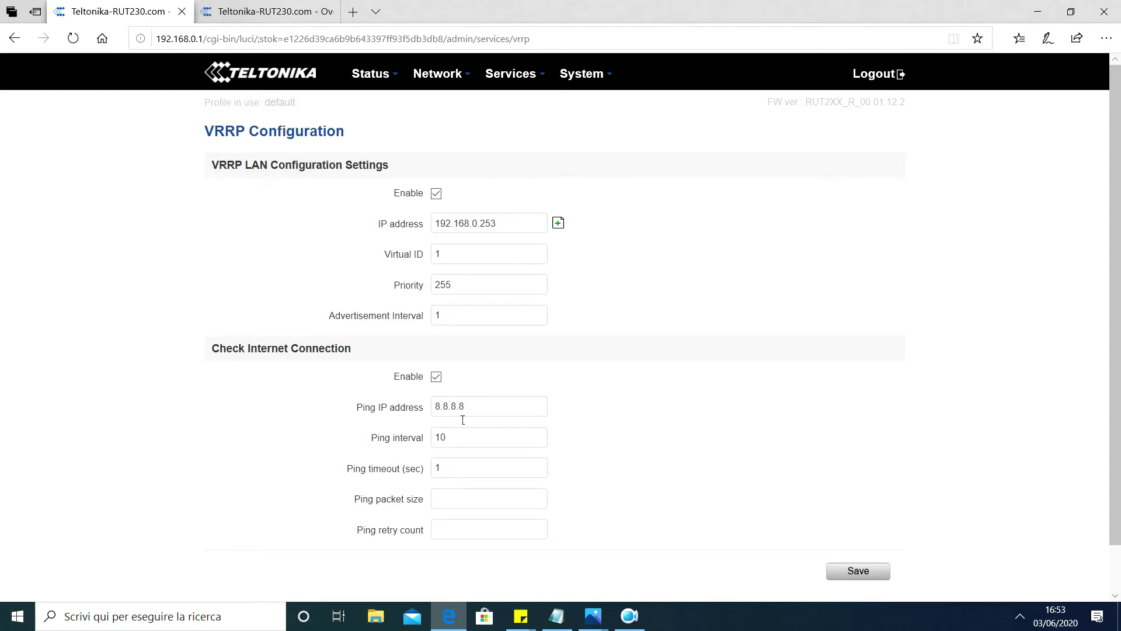
{"action": "left_click_drag", "start_coordinate": [491, 413], "coordinate": [434, 410]}
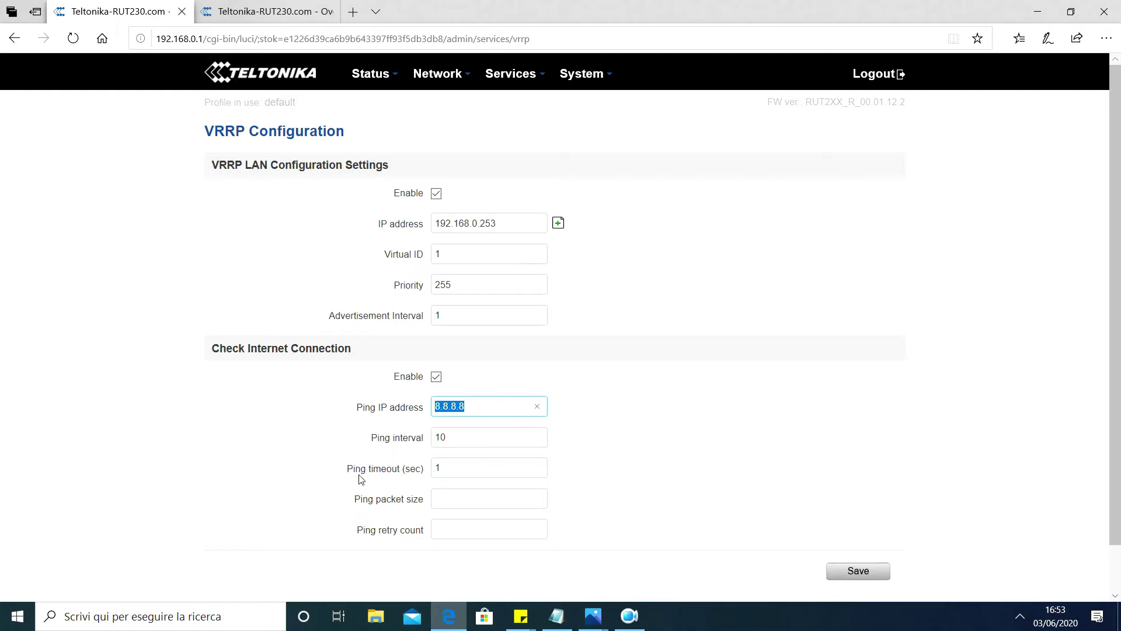
{"action": "mouse_move", "coordinate": [407, 446]}
Open the VRRP configuration of the 192.168.0.200 router and dismiss the browser's password-saving prompt.
{"action": "left_click", "coordinate": [267, 16]}
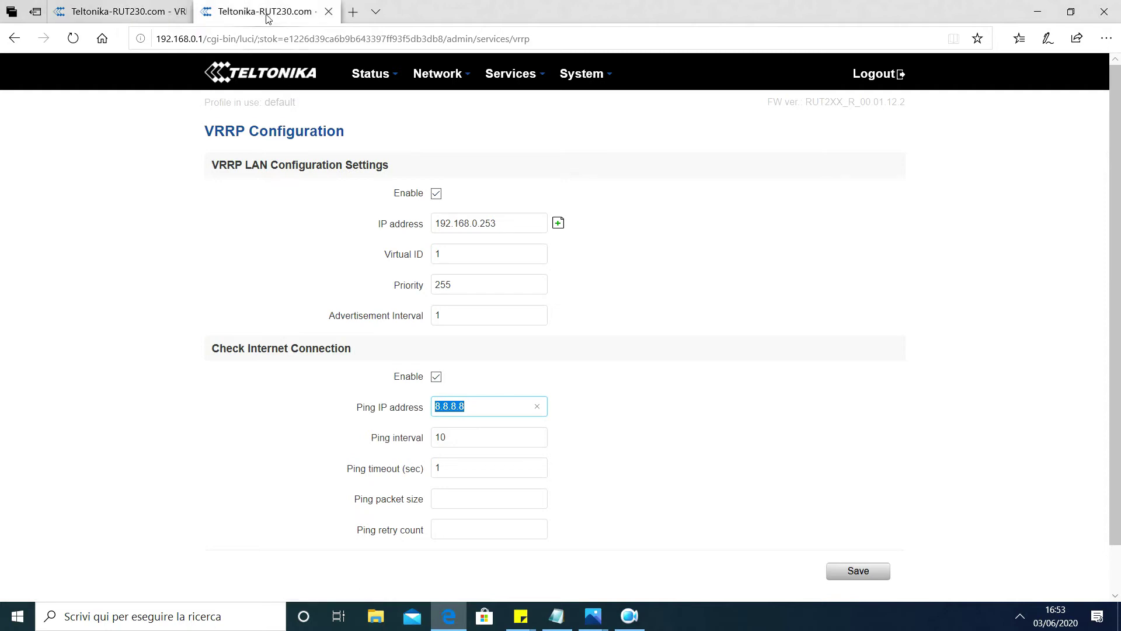
{"action": "mouse_move", "coordinate": [509, 73]}
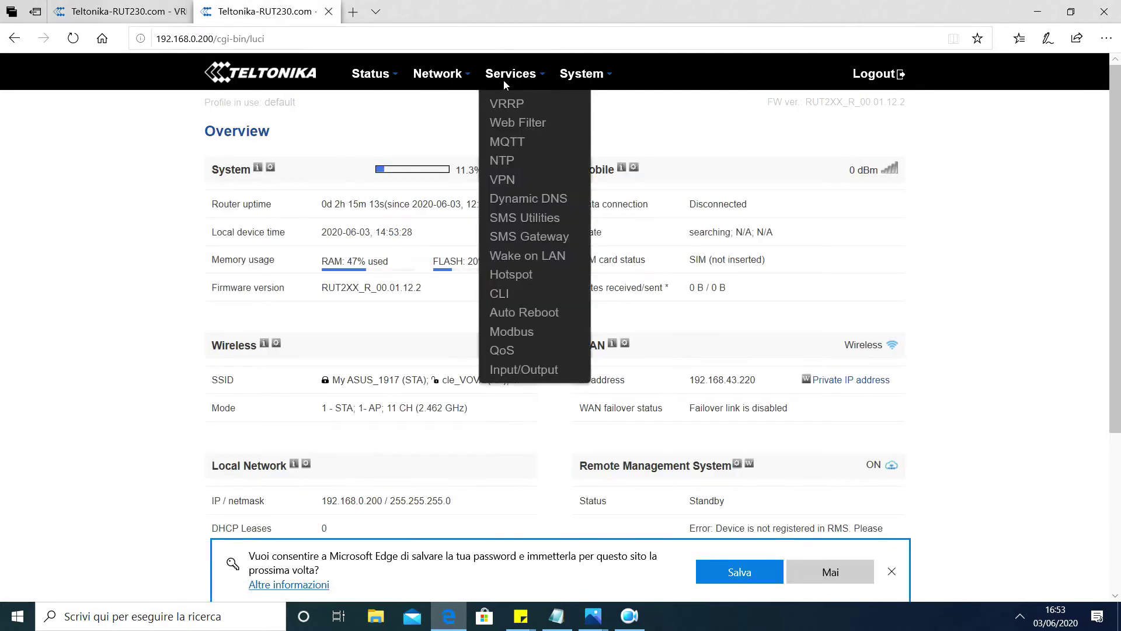
{"action": "left_click", "coordinate": [509, 105]}
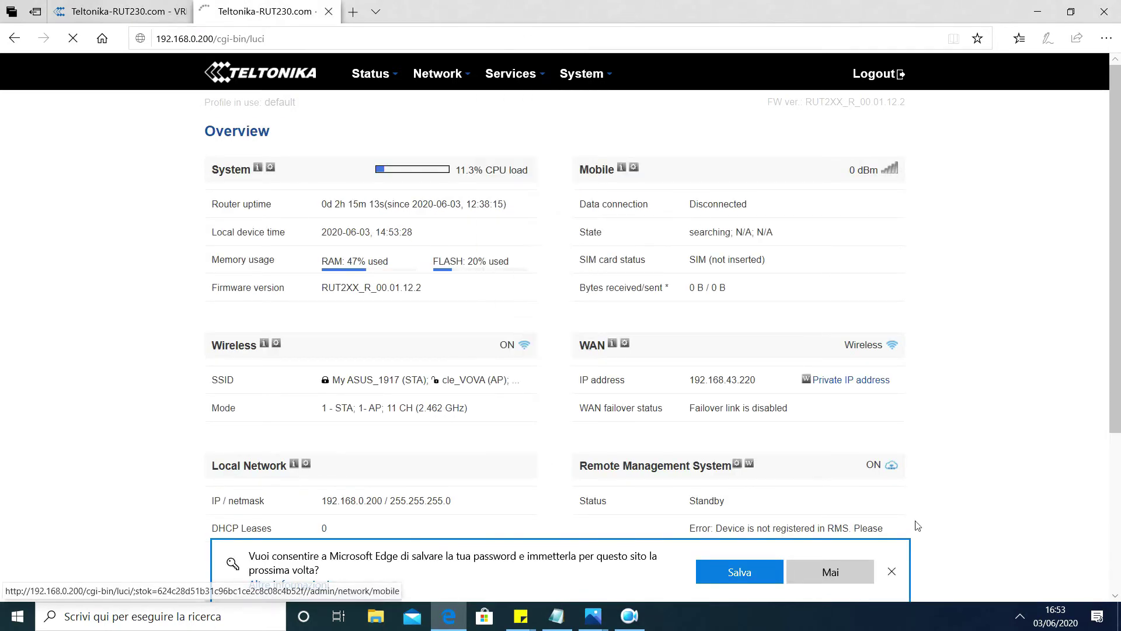
{"action": "left_click", "coordinate": [891, 571]}
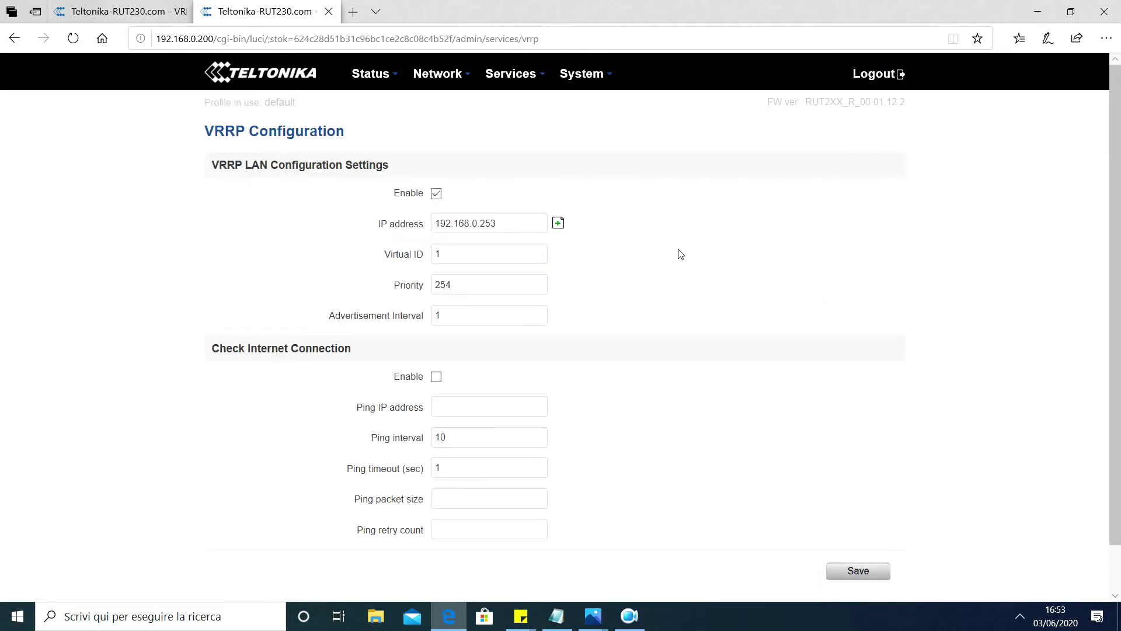
Review the virtual IP address, priority and internet connection check in the VRRP settings of the 192.168.0.200 router.
{"action": "left_click_drag", "start_coordinate": [518, 230], "coordinate": [438, 231]}
{"action": "left_click", "coordinate": [772, 275]}
{"action": "left_click_drag", "start_coordinate": [477, 293], "coordinate": [430, 290]}
{"action": "left_click", "coordinate": [451, 292]}
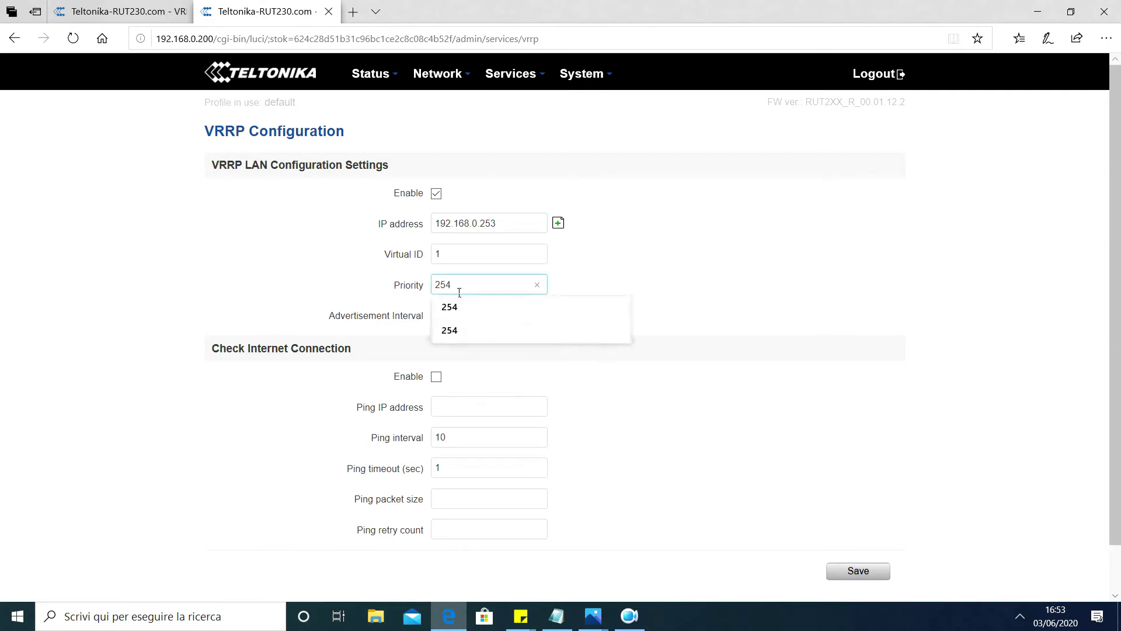
{"action": "left_click", "coordinate": [669, 279]}
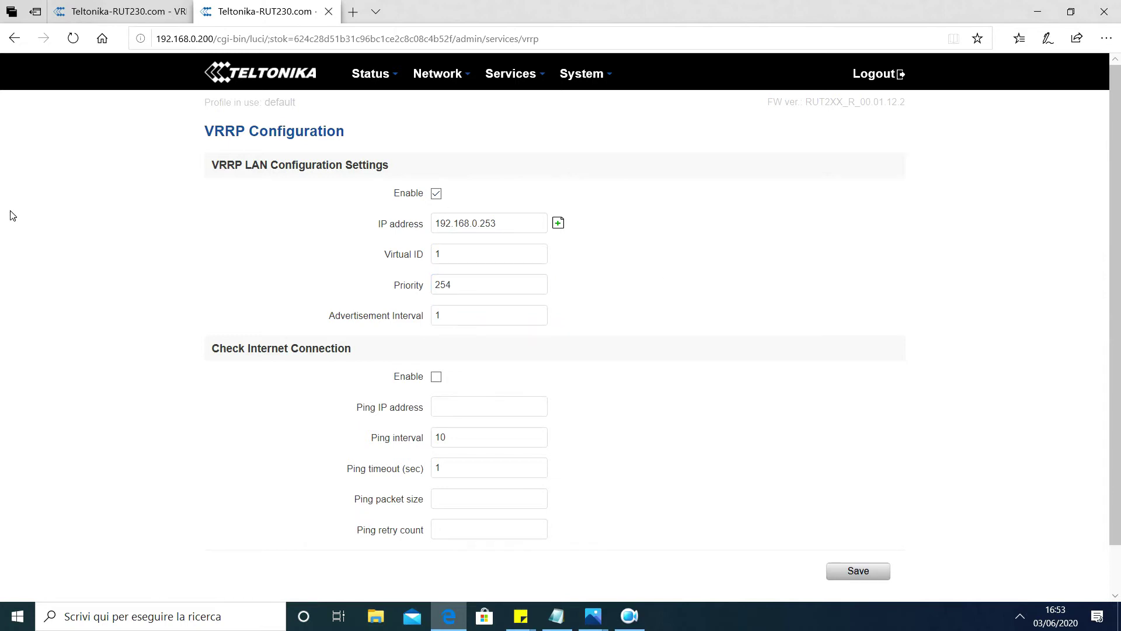
{"action": "scroll", "coordinate": [575, 351], "scroll_direction": "down", "scroll_amount": 1}
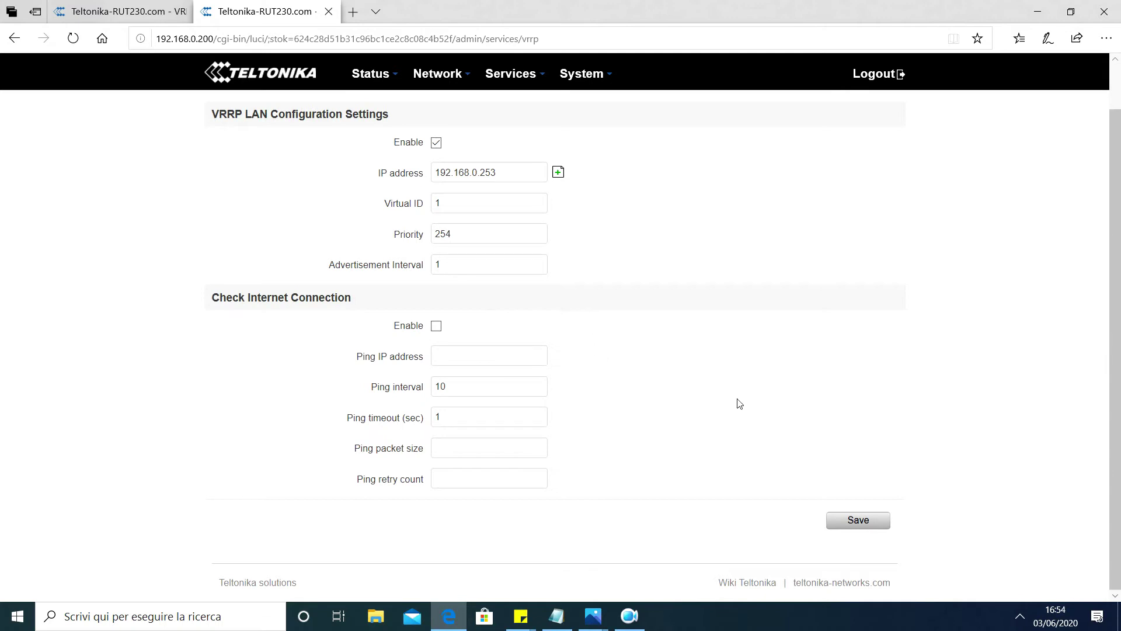
{"action": "scroll", "coordinate": [670, 309], "scroll_direction": "up", "scroll_amount": 1}
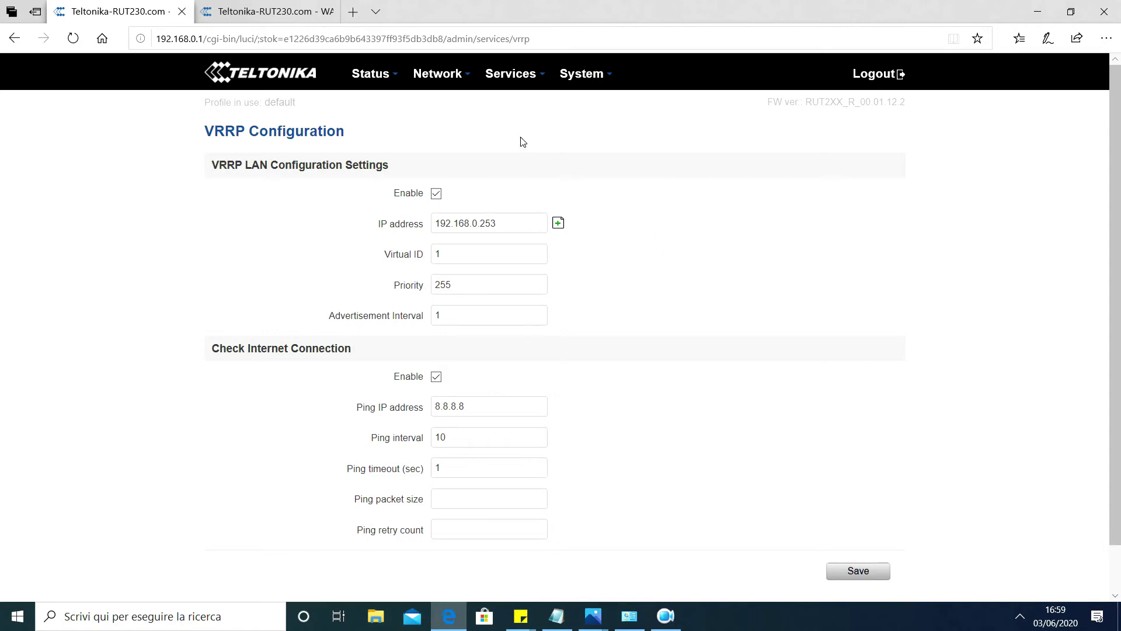
Open the LAN settings of the 192.168.0.1 router and check its DHCP server setting.
{"action": "mouse_move", "coordinate": [445, 81]}
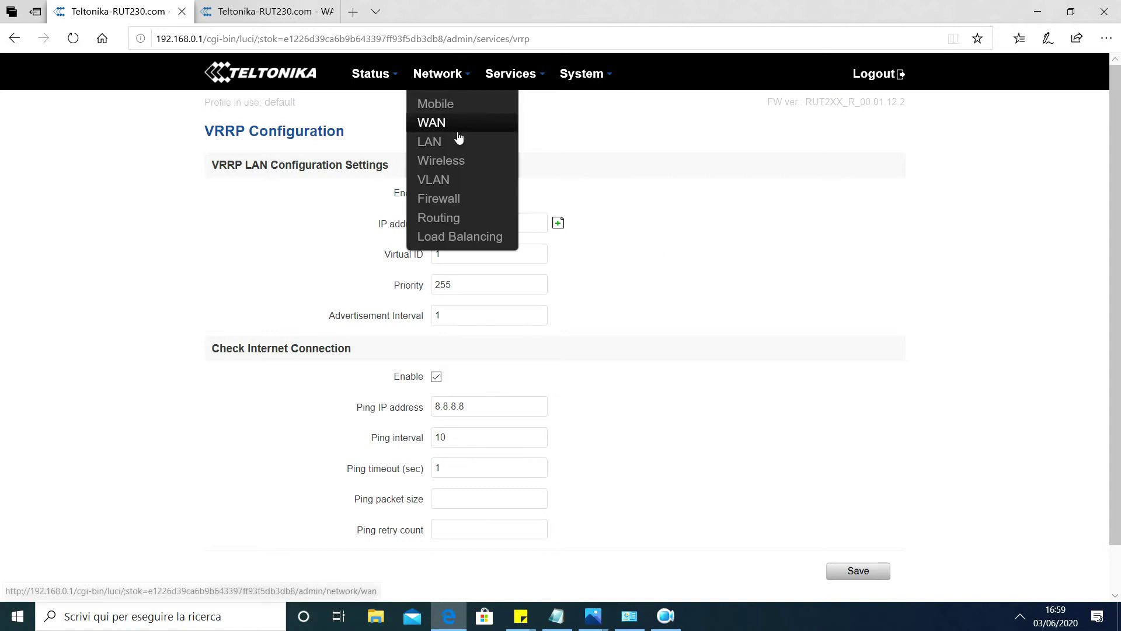
{"action": "left_click", "coordinate": [433, 145]}
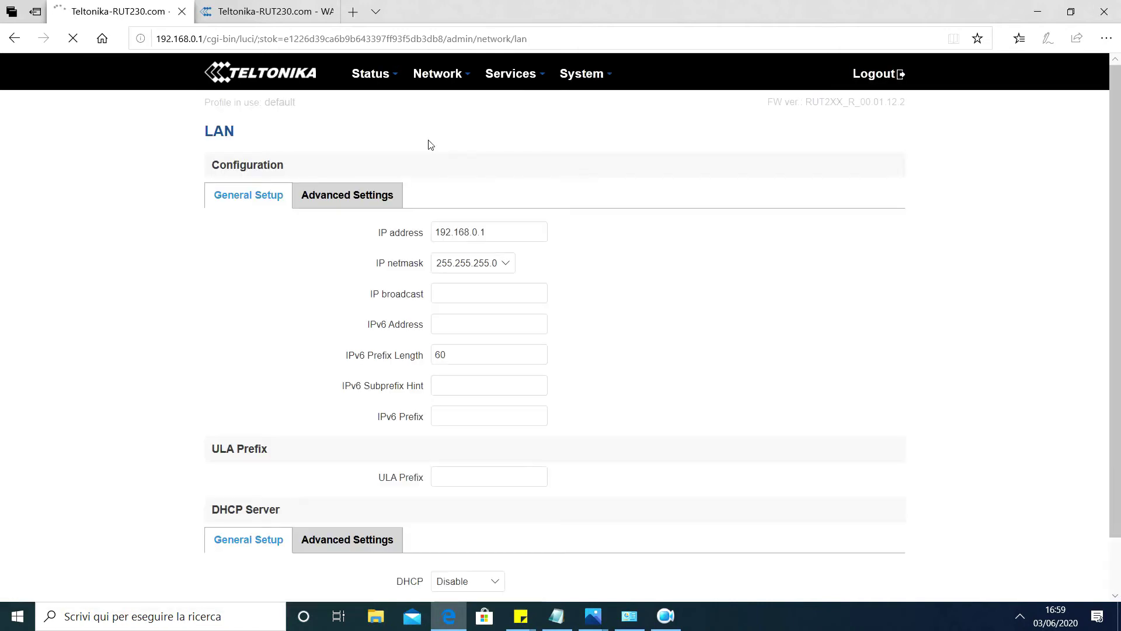
{"action": "scroll", "coordinate": [662, 317], "scroll_direction": "down", "scroll_amount": 5}
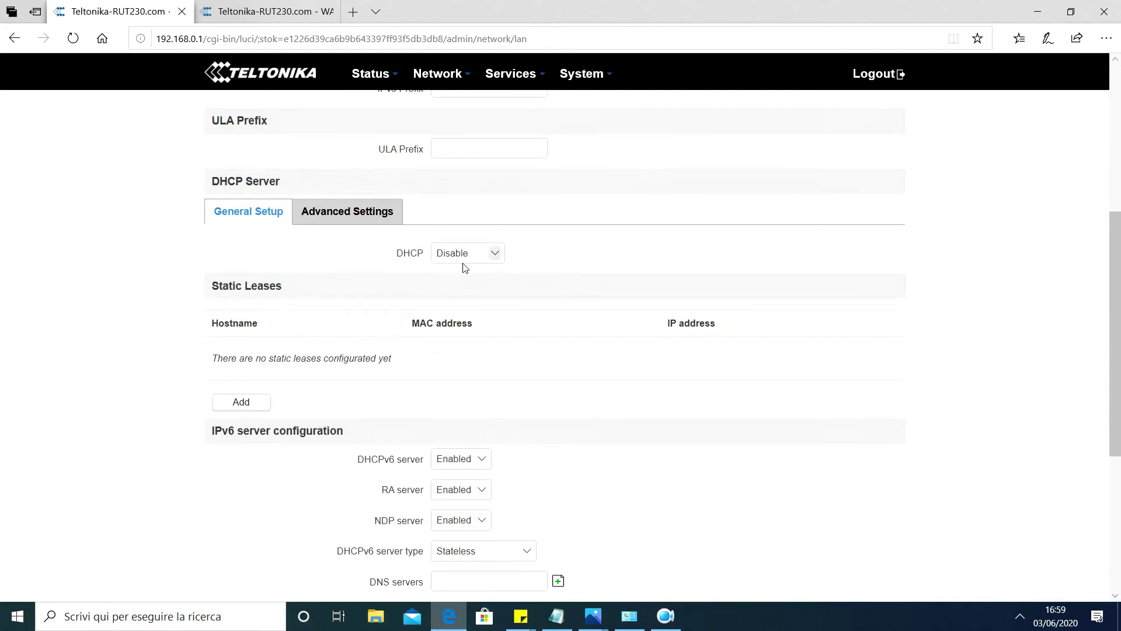
{"action": "scroll", "coordinate": [409, 224], "scroll_direction": "up", "scroll_amount": 5}
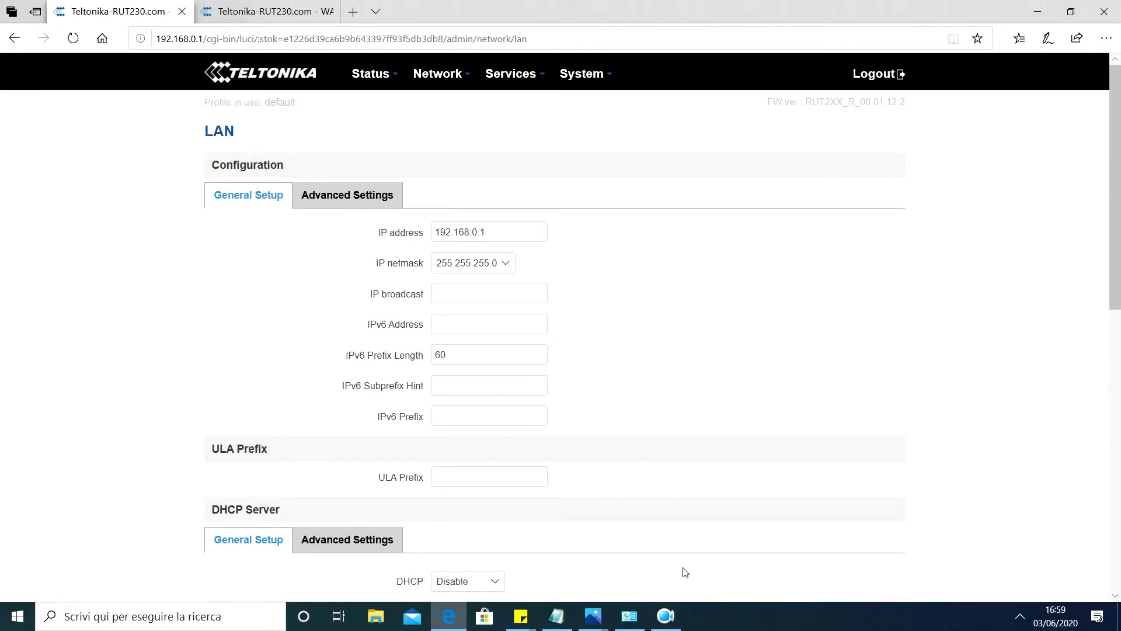
Switch to the Windows network center and open the TCP/IPv4 properties of the Ethernet connection.
{"action": "left_click", "coordinate": [629, 616]}
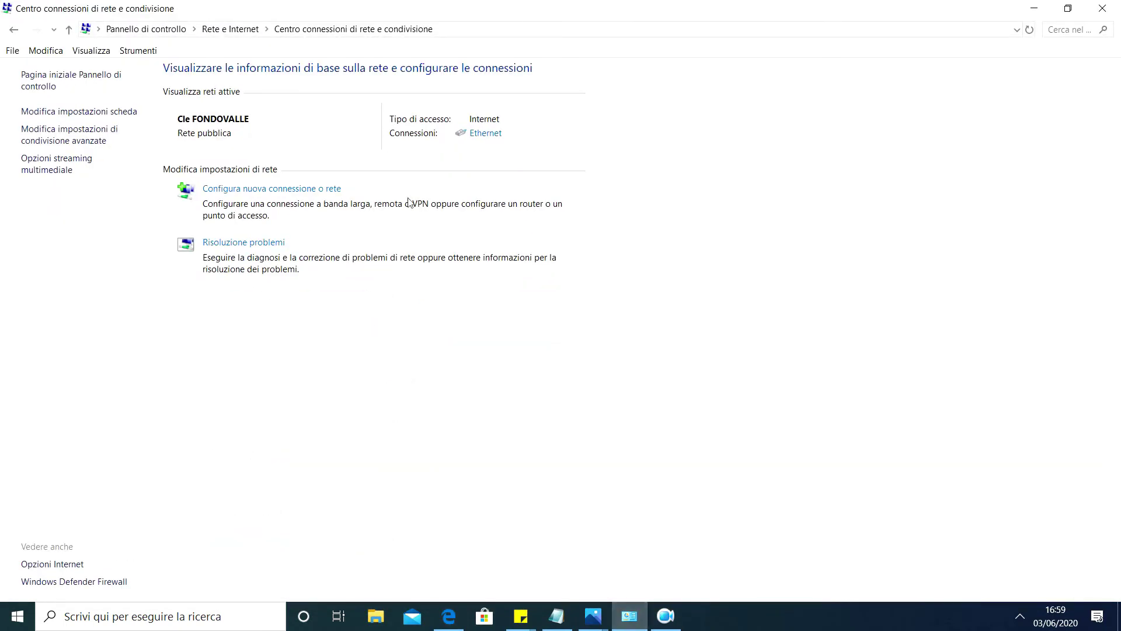
{"action": "left_click", "coordinate": [489, 138]}
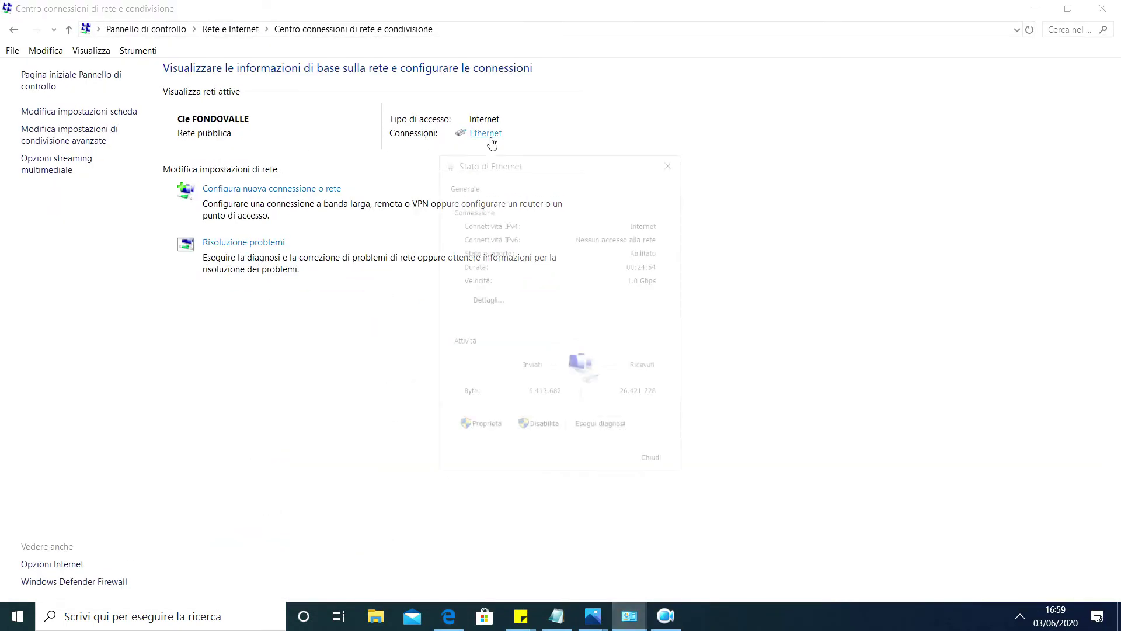
{"action": "left_click", "coordinate": [484, 428]}
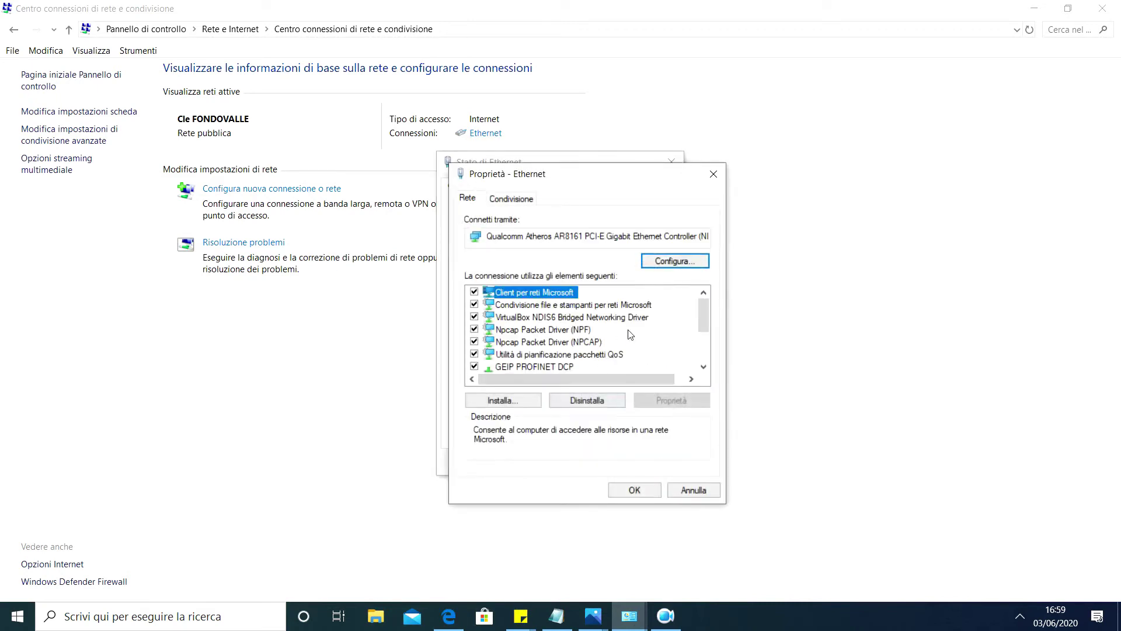
{"action": "scroll", "coordinate": [627, 318], "scroll_direction": "down", "scroll_amount": 2}
{"action": "left_click", "coordinate": [625, 305]}
{"action": "left_click", "coordinate": [669, 401]}
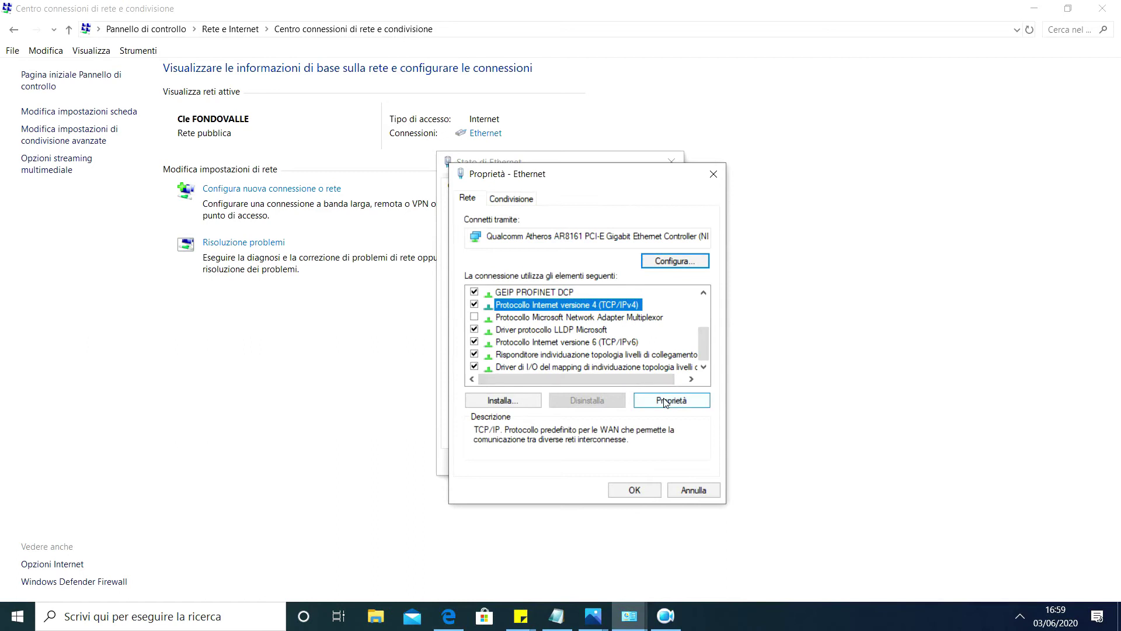
{"action": "double_click", "coordinate": [639, 353]}
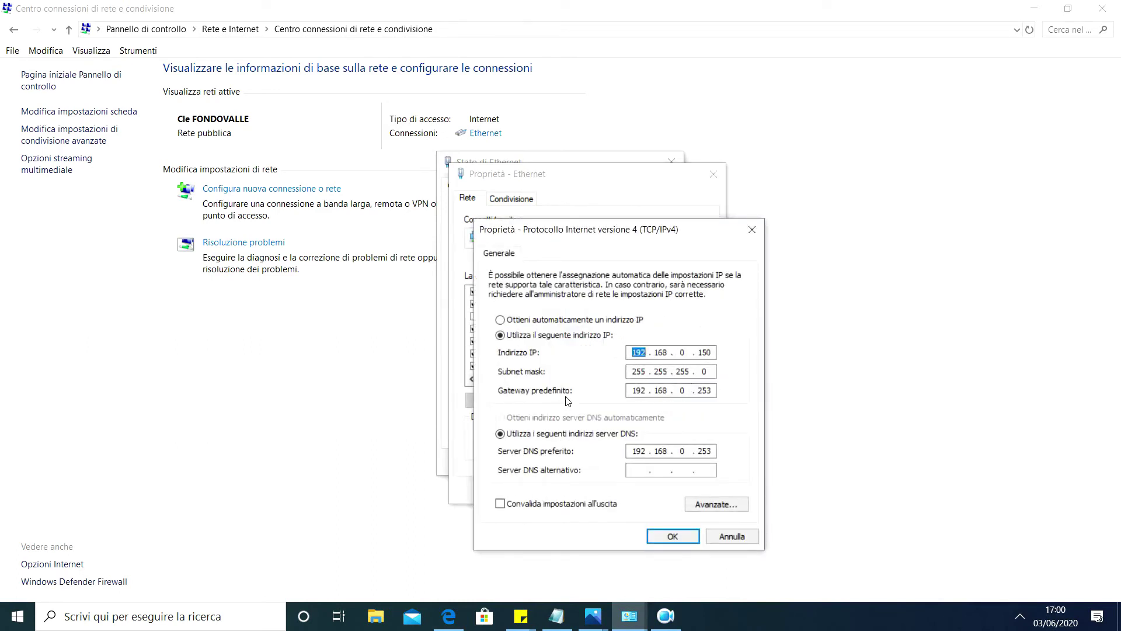
Check the default gateway in the PC's IPv4 settings and close the Ethernet dialogs.
{"action": "left_click", "coordinate": [683, 392]}
{"action": "left_click_drag", "start_coordinate": [703, 399], "coordinate": [716, 398]}
{"action": "left_click", "coordinate": [672, 536]}
{"action": "left_click", "coordinate": [642, 559]}
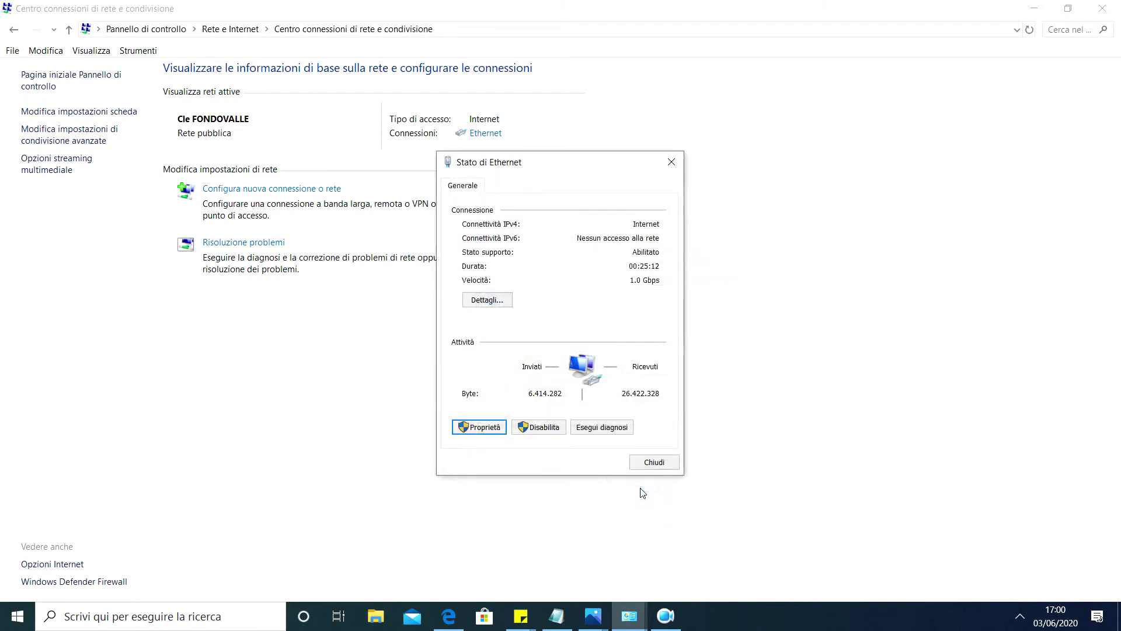
{"action": "left_click", "coordinate": [653, 462]}
Switch back to Microsoft Edge and open the status overview of the 192.168.0.1 router.
{"action": "left_click", "coordinate": [448, 616]}
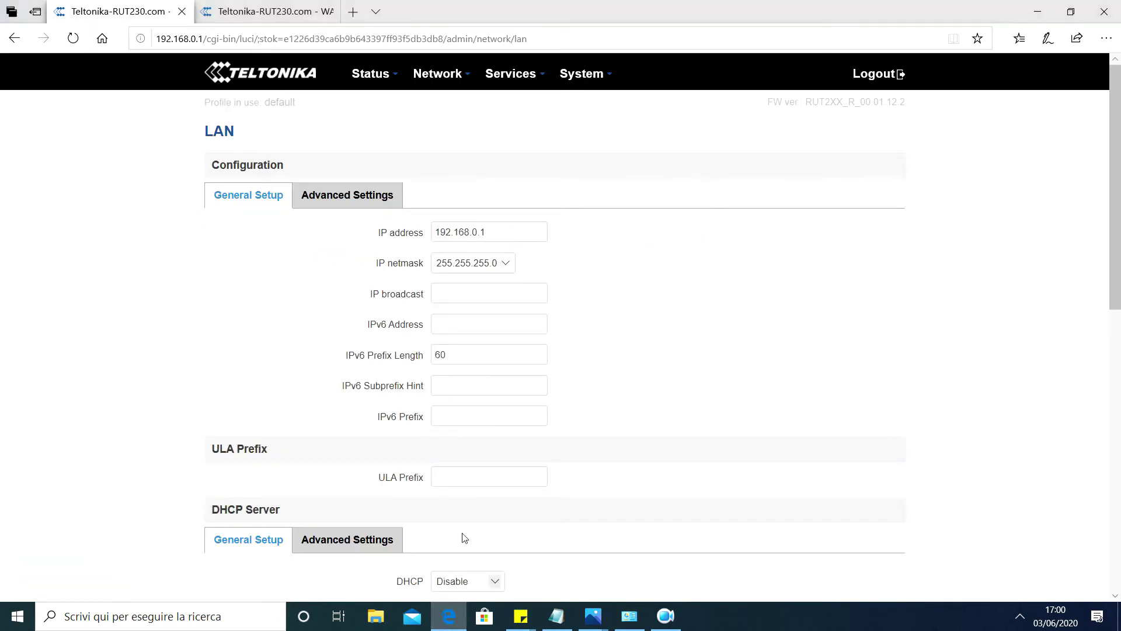
{"action": "mouse_move", "coordinate": [370, 73]}
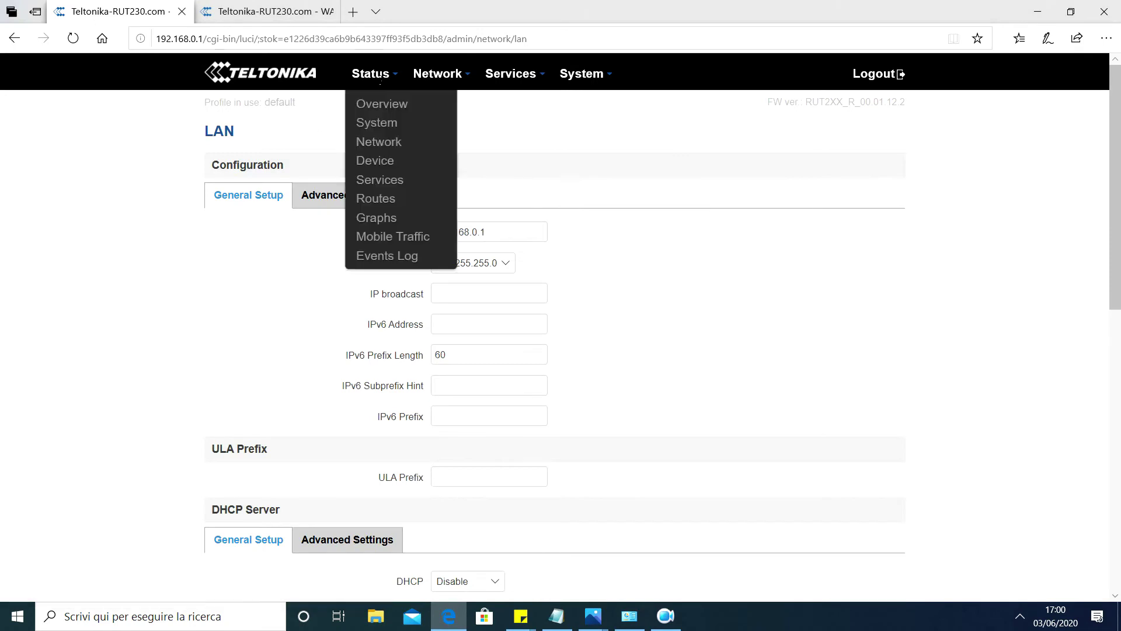
{"action": "left_click", "coordinate": [383, 104]}
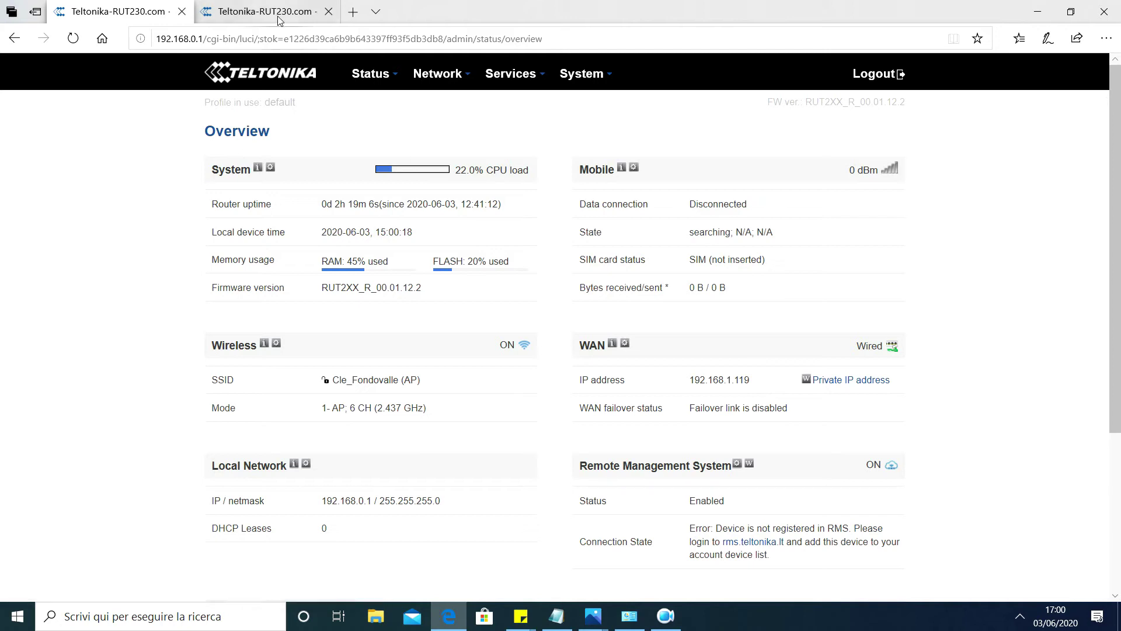
Check the Wi-Fi WAN address of the 192.168.0.200 router and open its status overview.
{"action": "key", "text": "ctrl+Tab"}
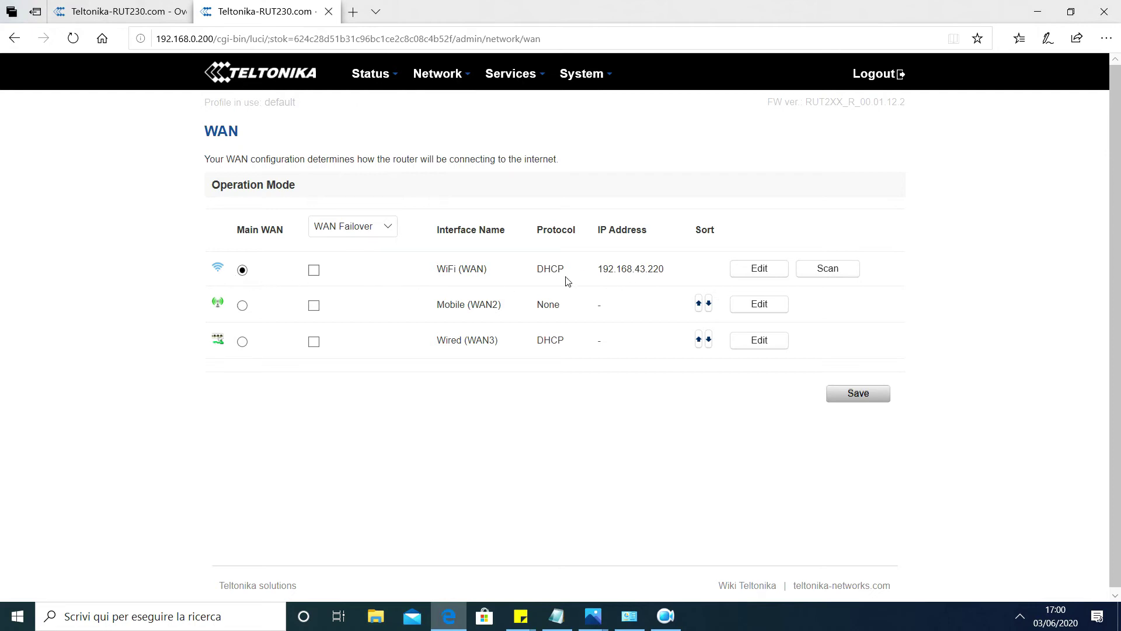
{"action": "left_click_drag", "start_coordinate": [583, 273], "coordinate": [674, 272]}
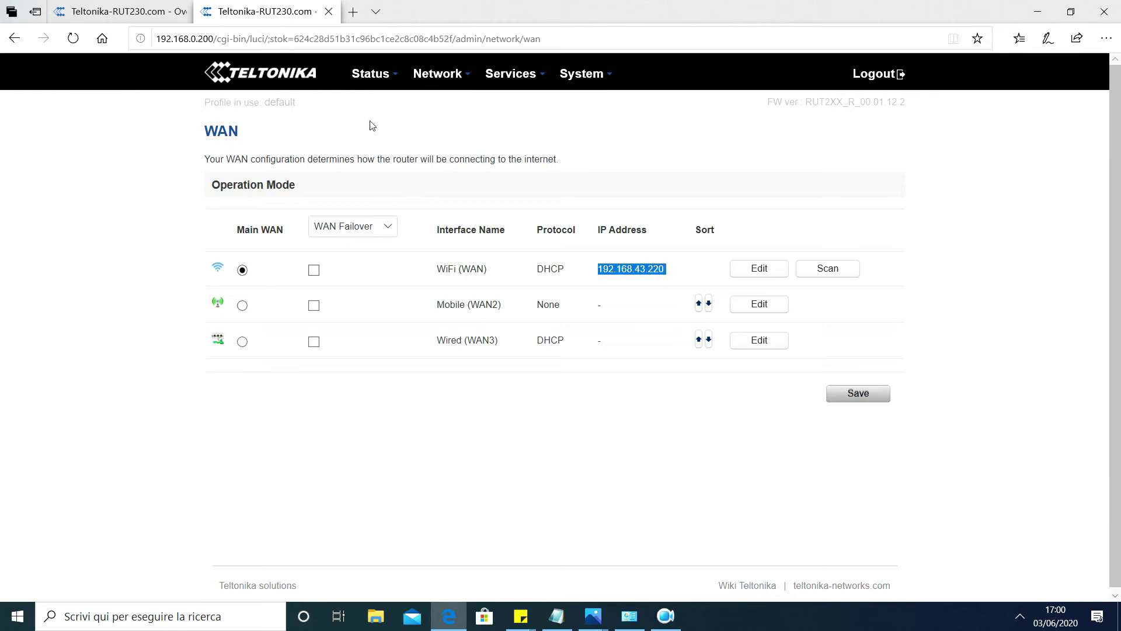
{"action": "mouse_move", "coordinate": [385, 87]}
{"action": "left_click", "coordinate": [392, 112]}
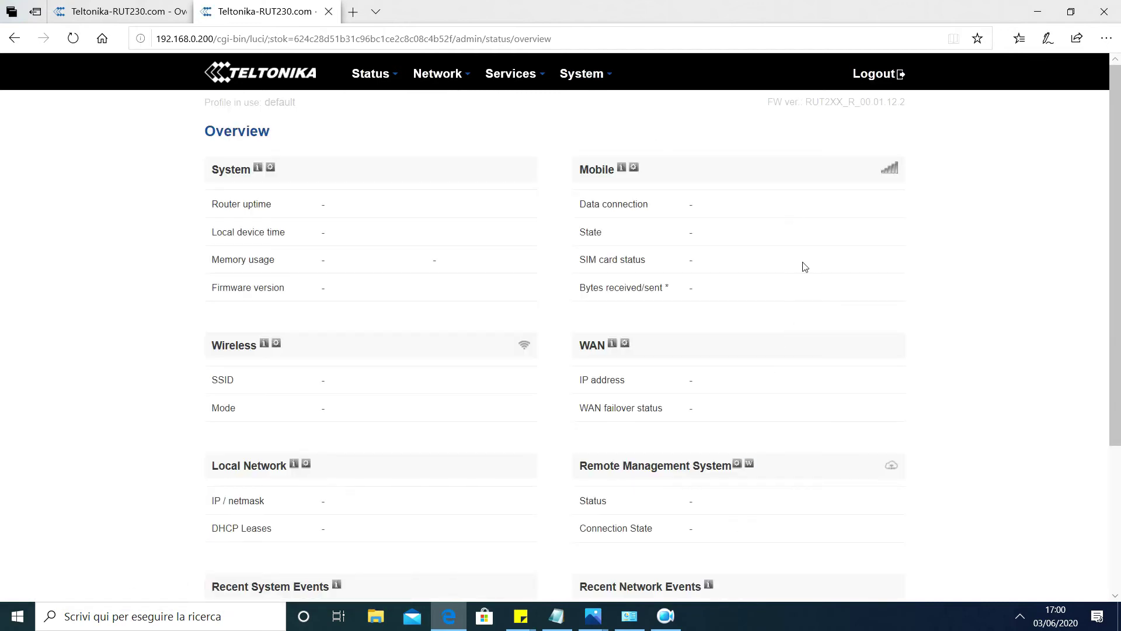
{"action": "left_click", "coordinate": [630, 620]}
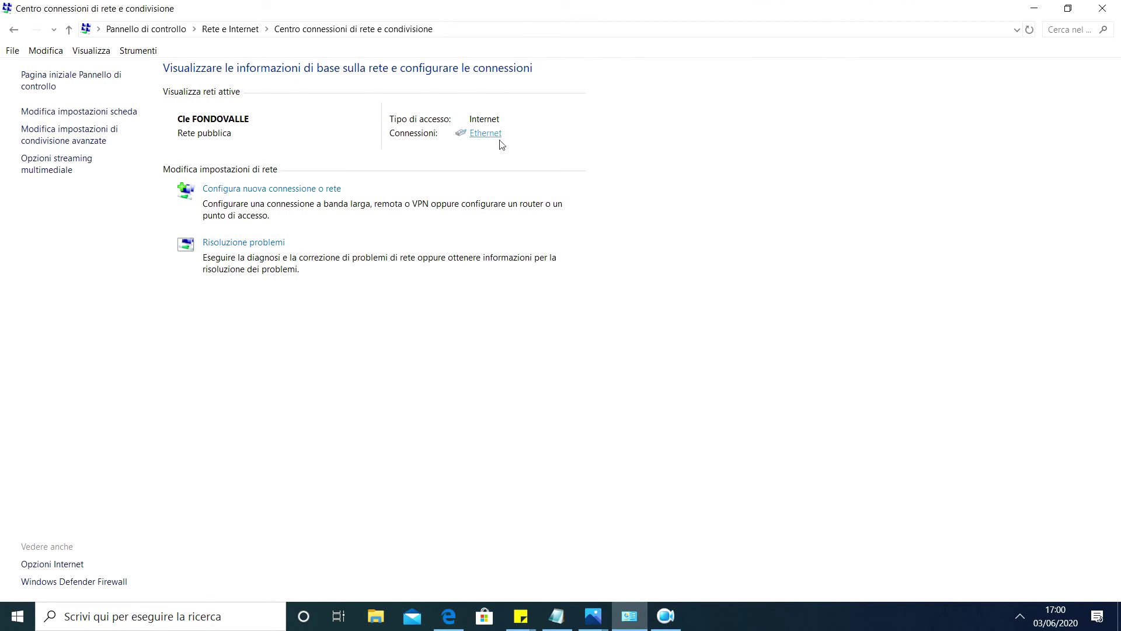
{"action": "left_click", "coordinate": [448, 616]}
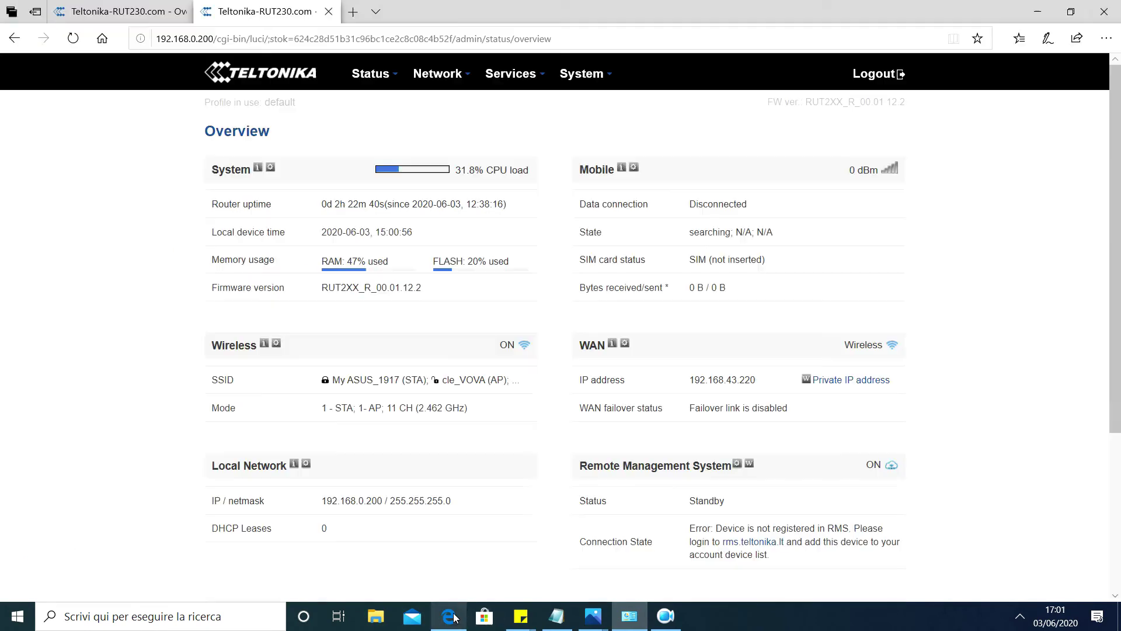
{"action": "left_click", "coordinate": [352, 12]}
{"action": "type", "text": "www."}
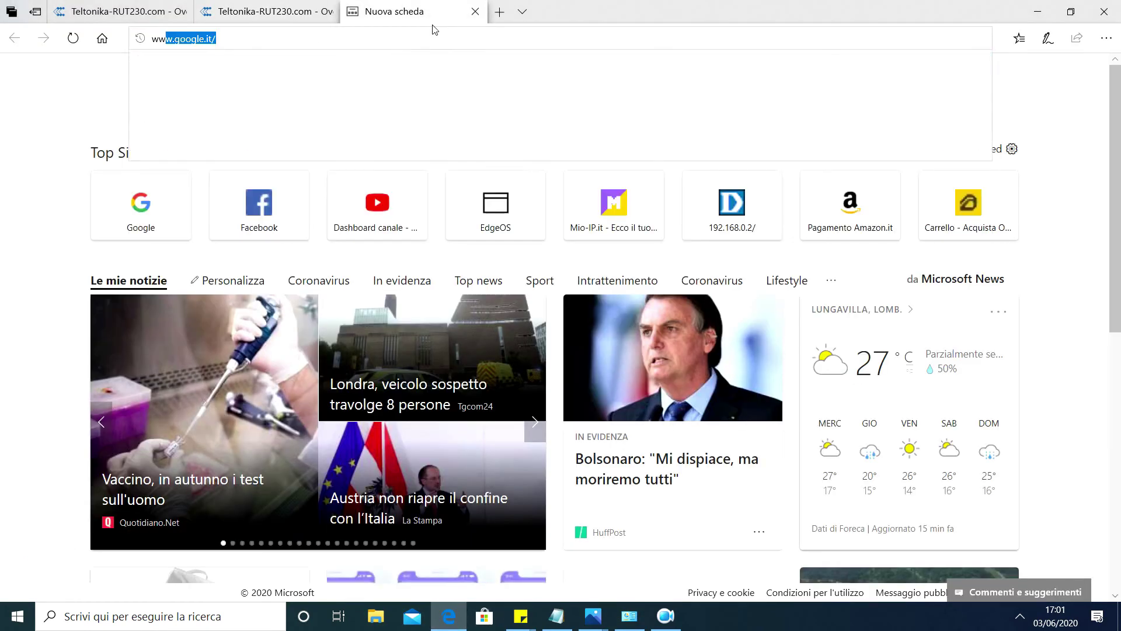
{"action": "key", "text": "Return"}
{"action": "type", "text": "mio ip"}
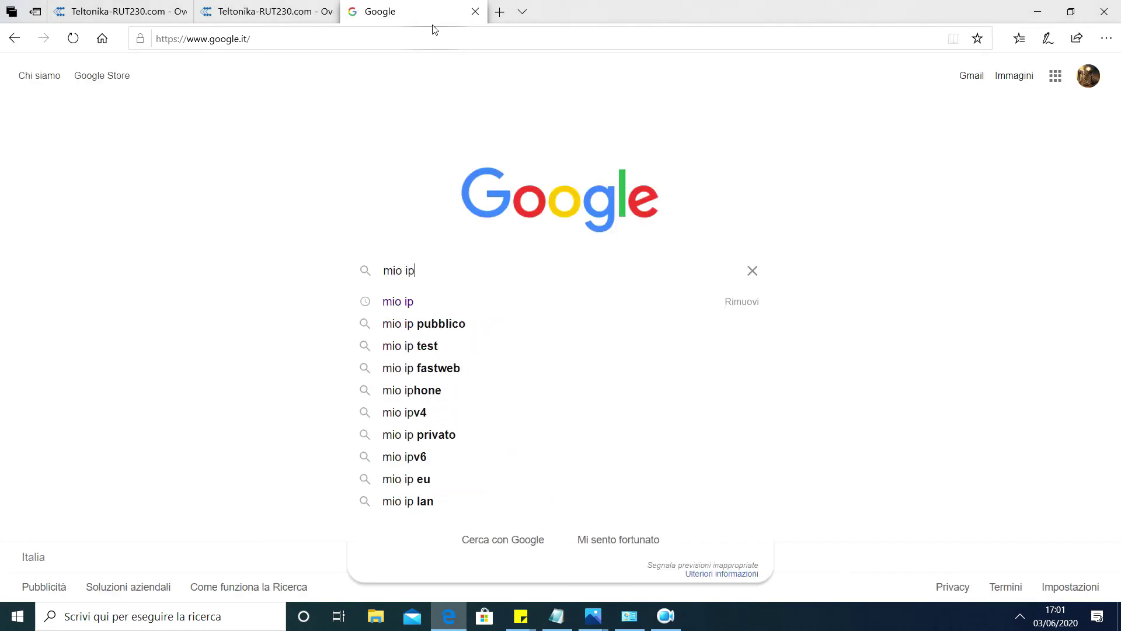
{"action": "key", "text": "Return"}
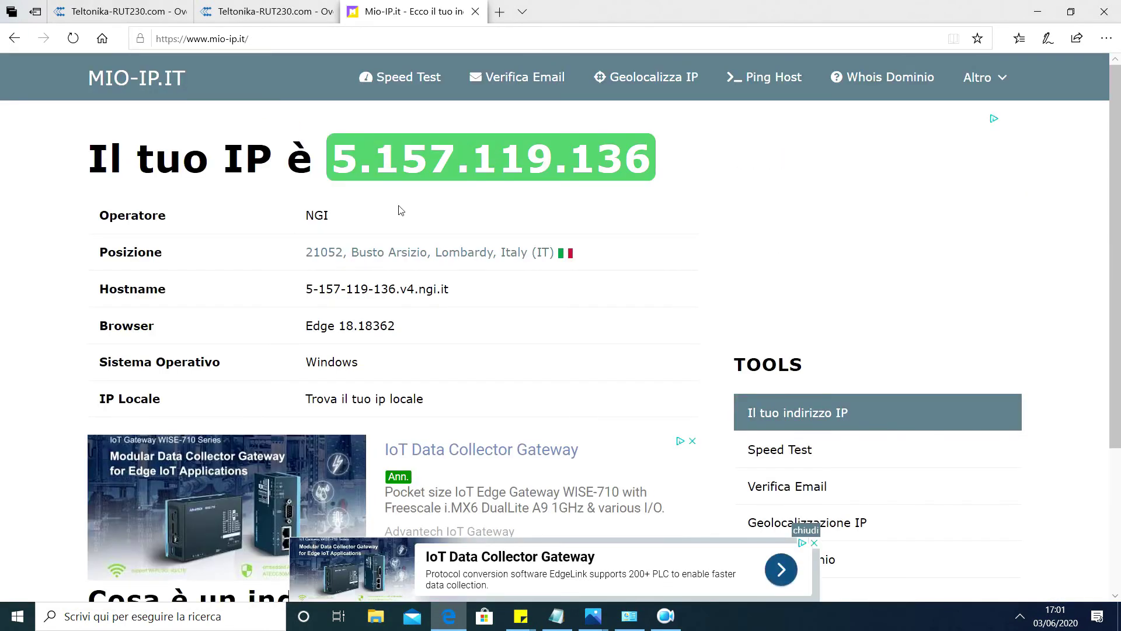
{"action": "double_click", "coordinate": [314, 217]}
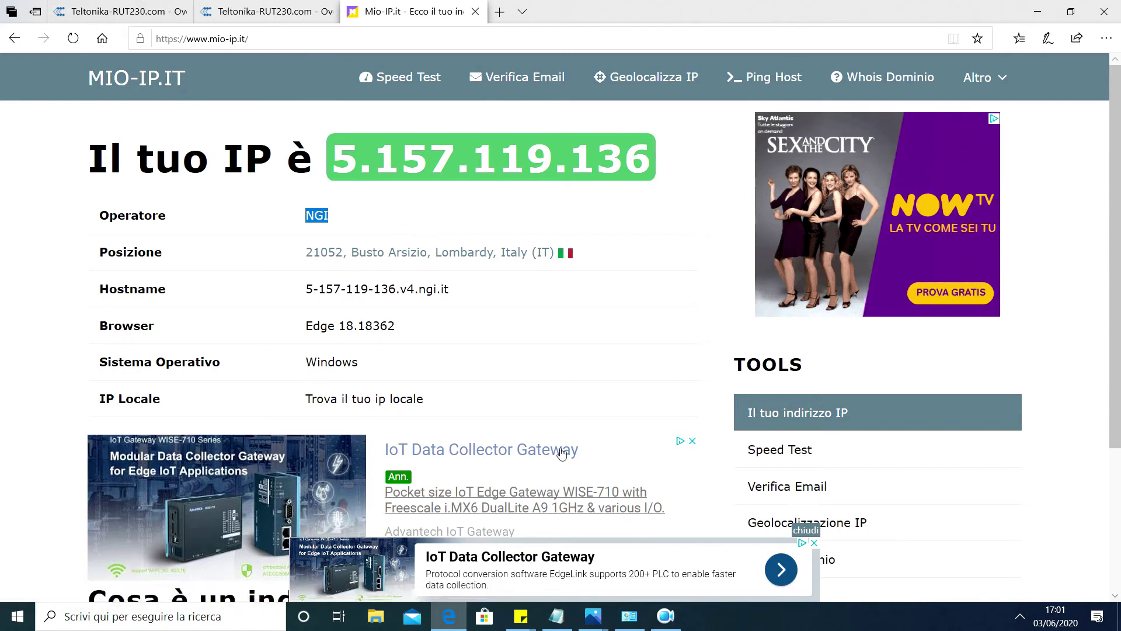
Return to the 192.168.0.1 router and reload its status overview to check the wired WAN connection.
{"action": "left_click", "coordinate": [124, 6]}
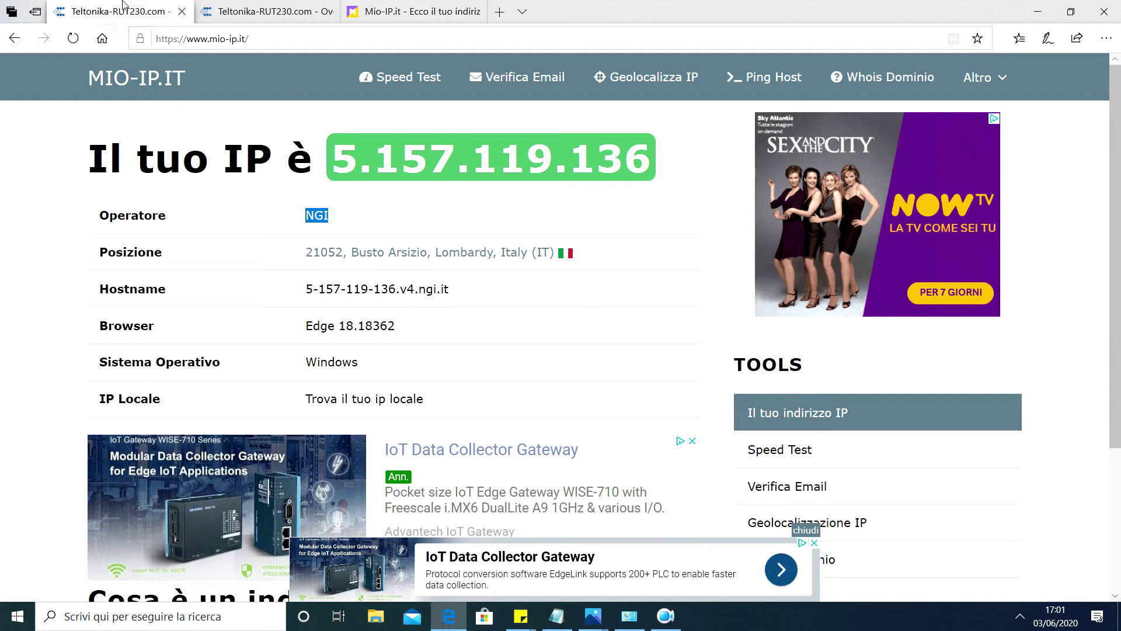
{"action": "mouse_move", "coordinate": [368, 88]}
{"action": "left_click", "coordinate": [382, 105]}
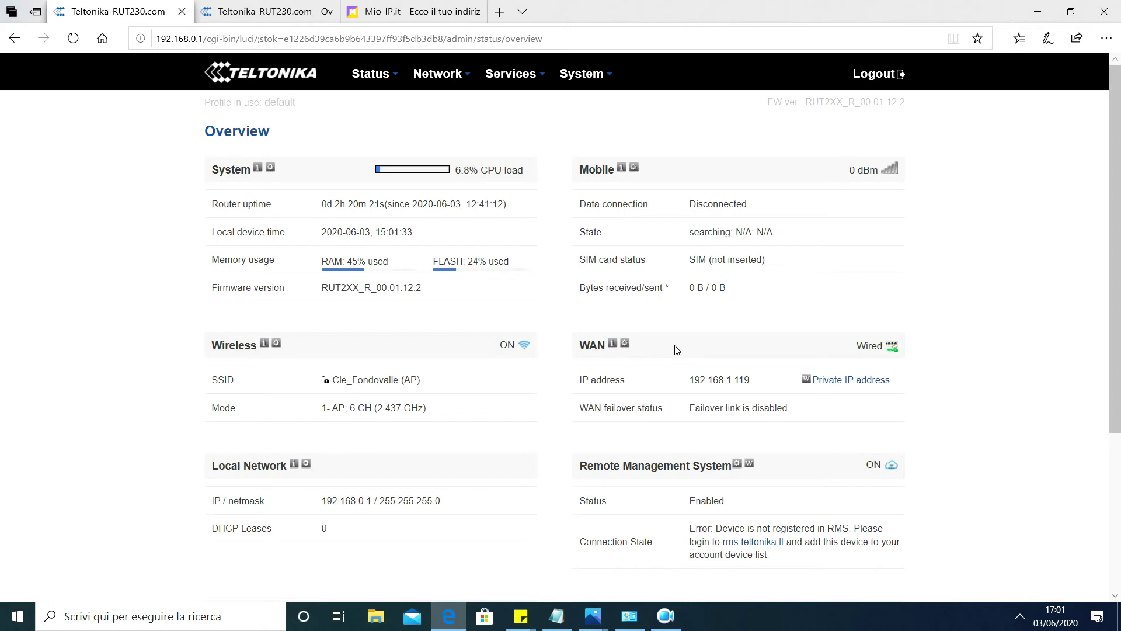
{"action": "mouse_move", "coordinate": [381, 76]}
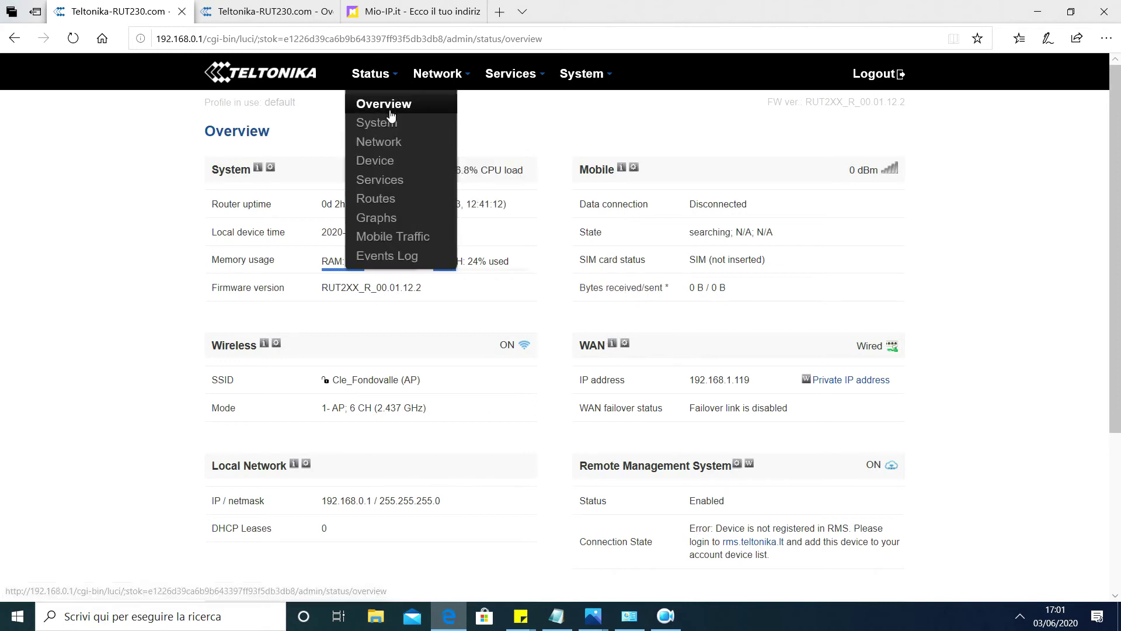
{"action": "left_click", "coordinate": [404, 102]}
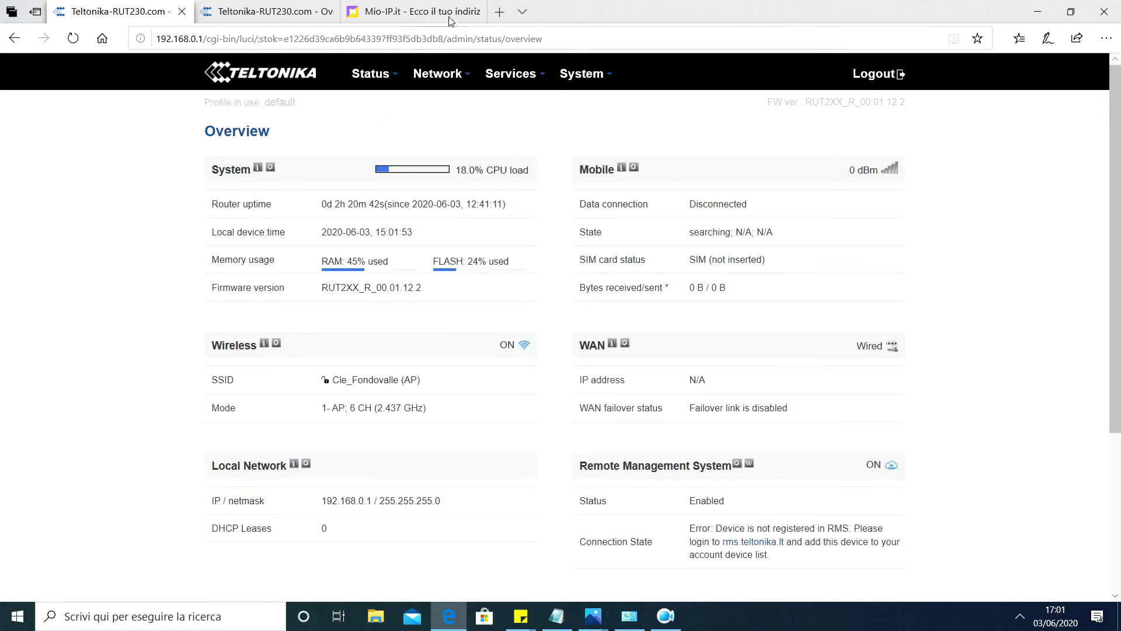
{"action": "left_click", "coordinate": [499, 12]}
{"action": "type", "text": "ww"}
{"action": "key", "text": "Return"}
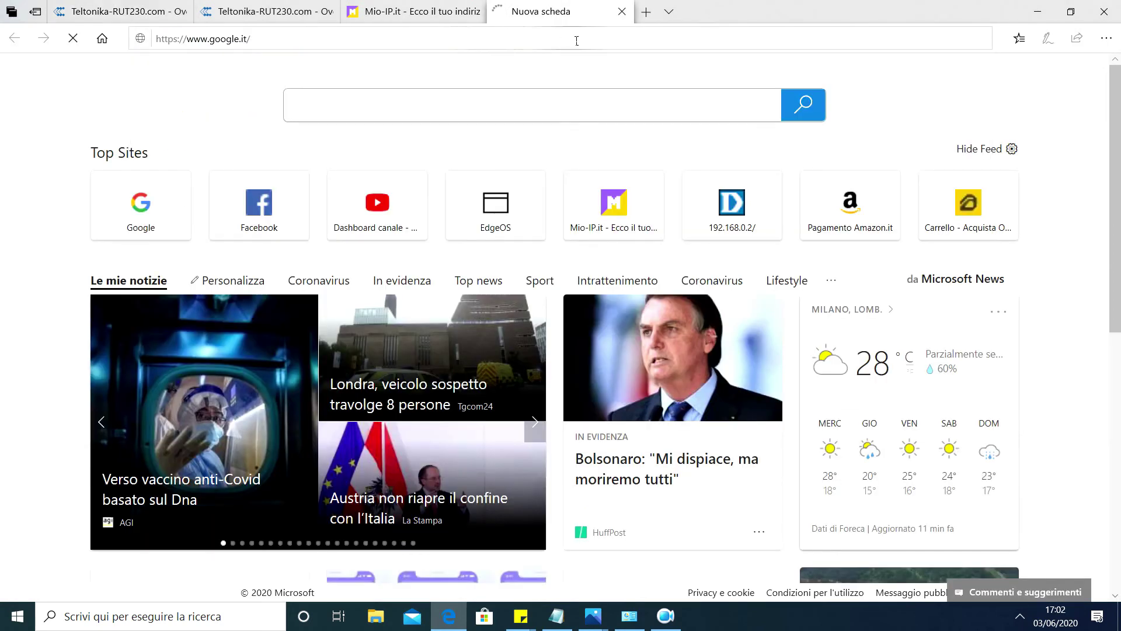
Check the WAN status of the 192.168.0.200 router, and return from the Mio-IP.it page to the Google results for "mio ip".
{"action": "left_click", "coordinate": [241, 10]}
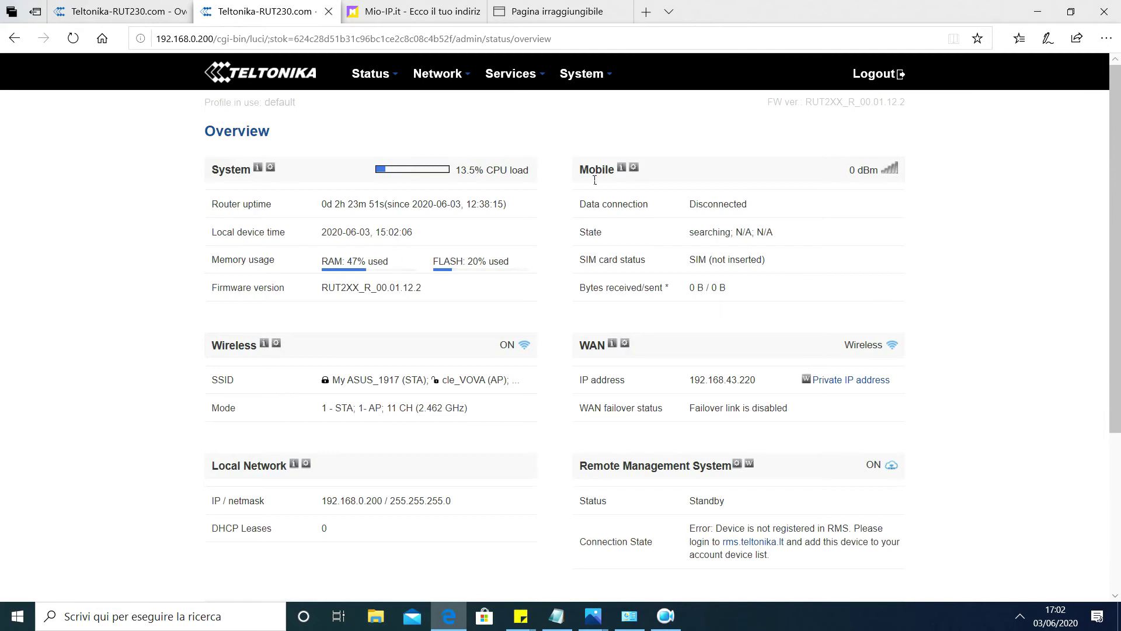
{"action": "left_click", "coordinate": [421, 11]}
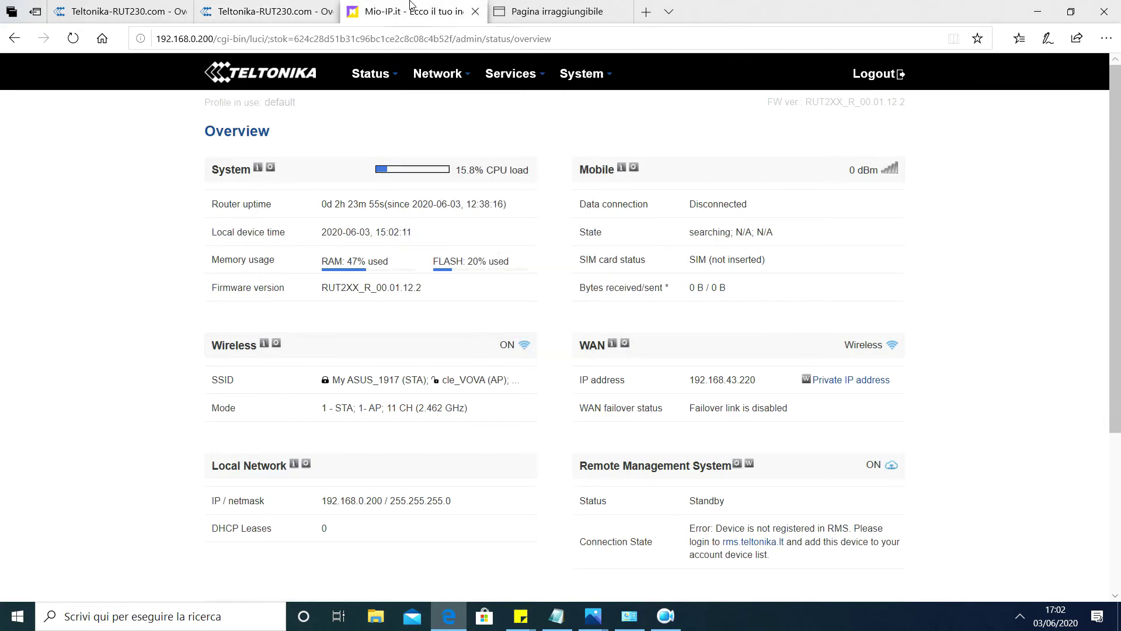
{"action": "left_click", "coordinate": [15, 38]}
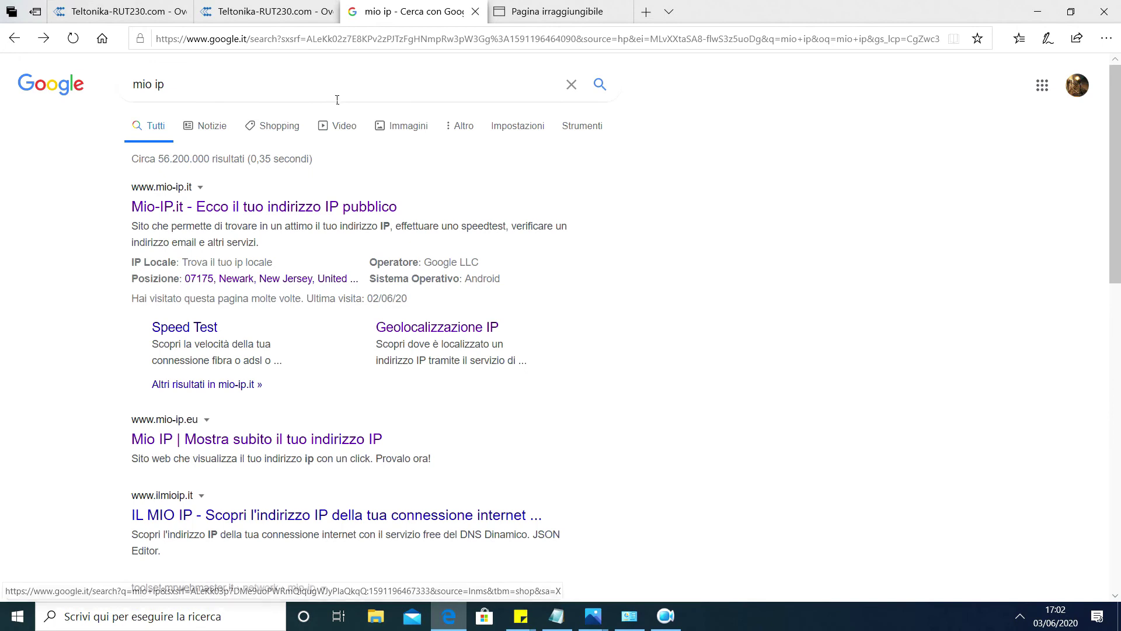